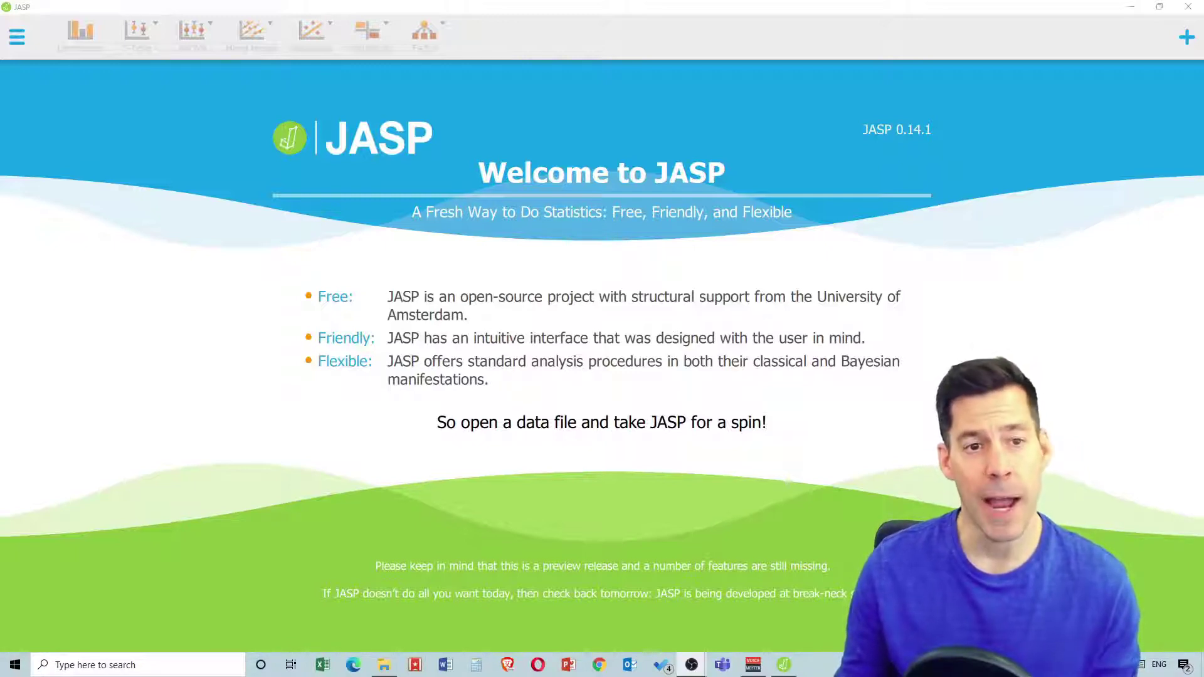
Open the recent data file CoreTemp_rm_wide.csv and start a classical Repeated Measures ANOVA
click(16, 37)
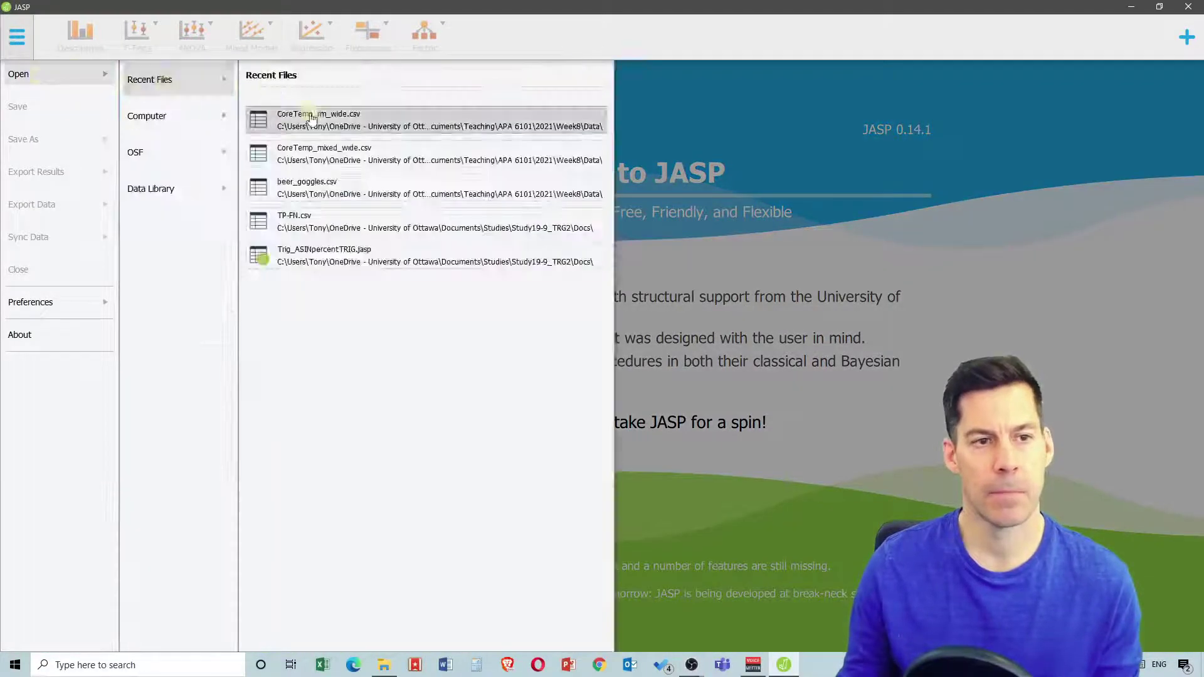
click(326, 111)
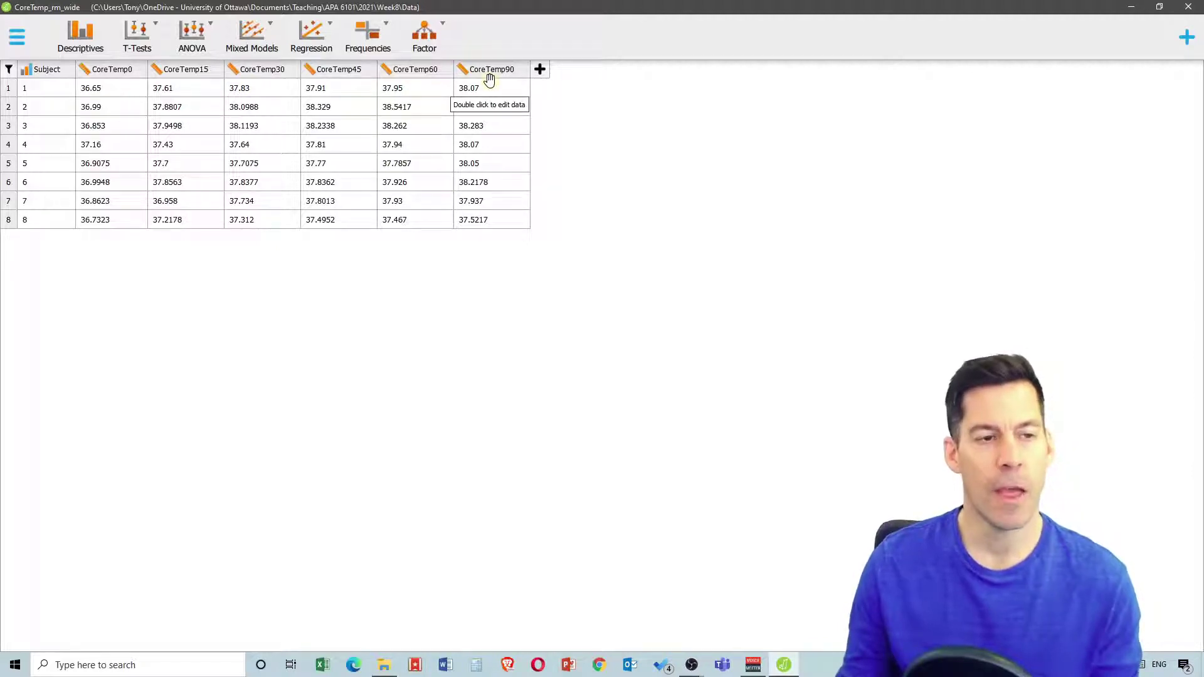
click(209, 34)
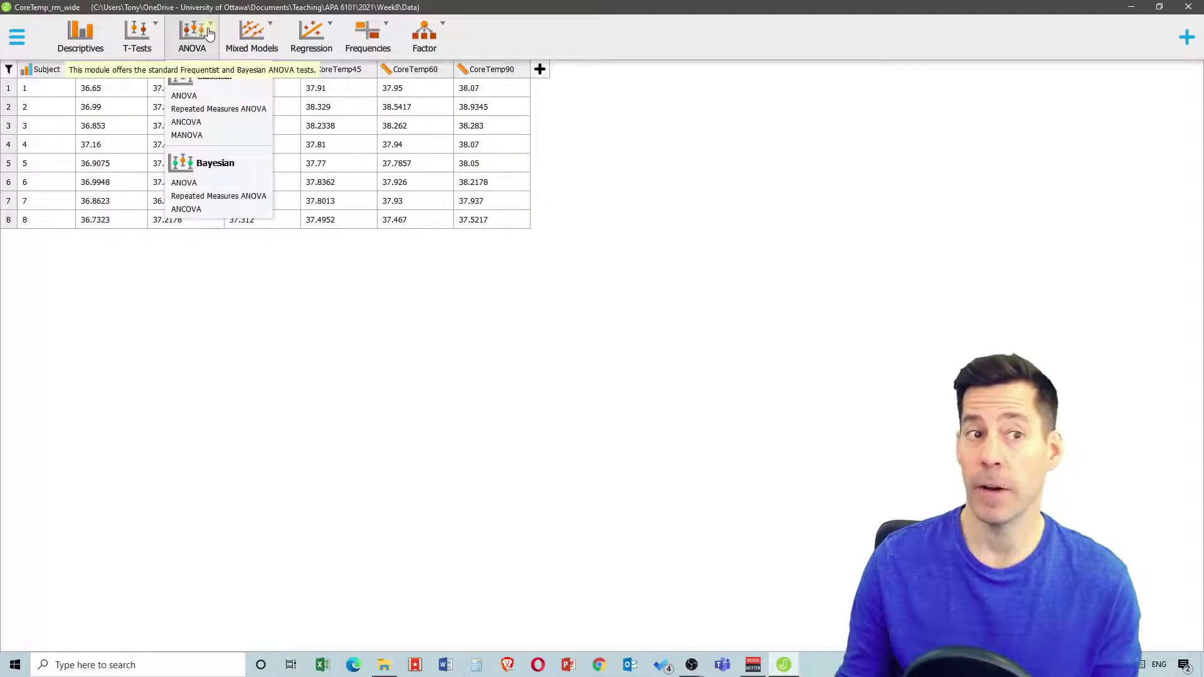
click(227, 109)
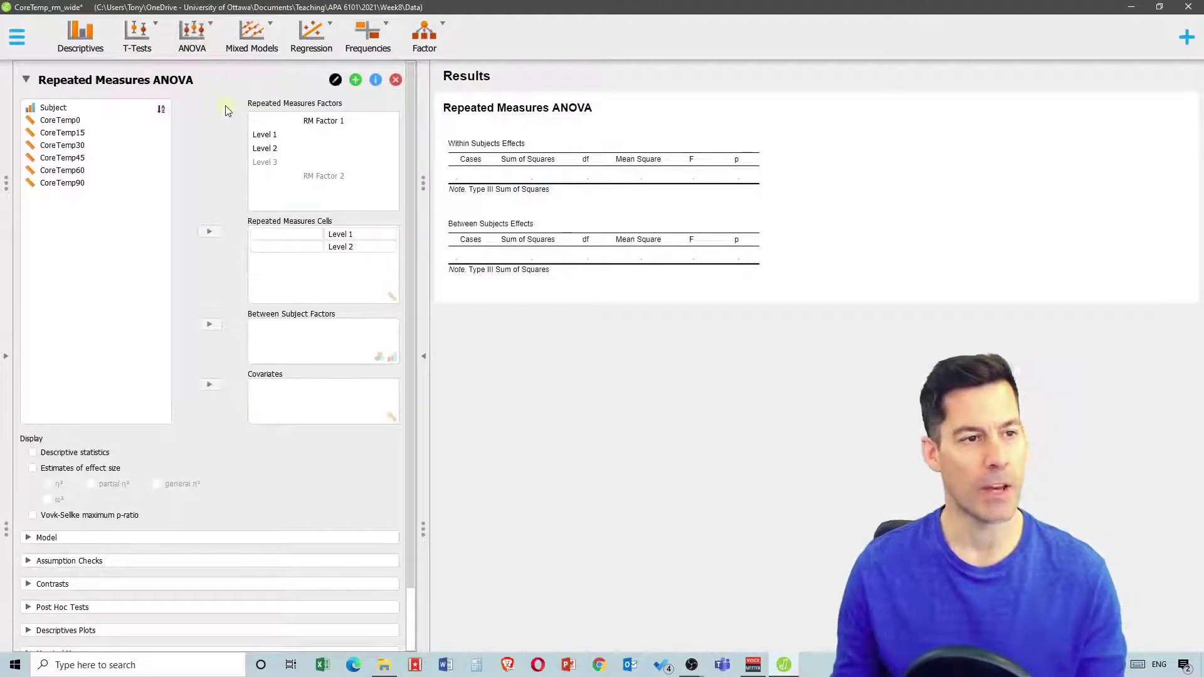
Name the first repeated measures factor time and set its first three levels to 0, 15 and 30
double_click(324, 124)
text(time)
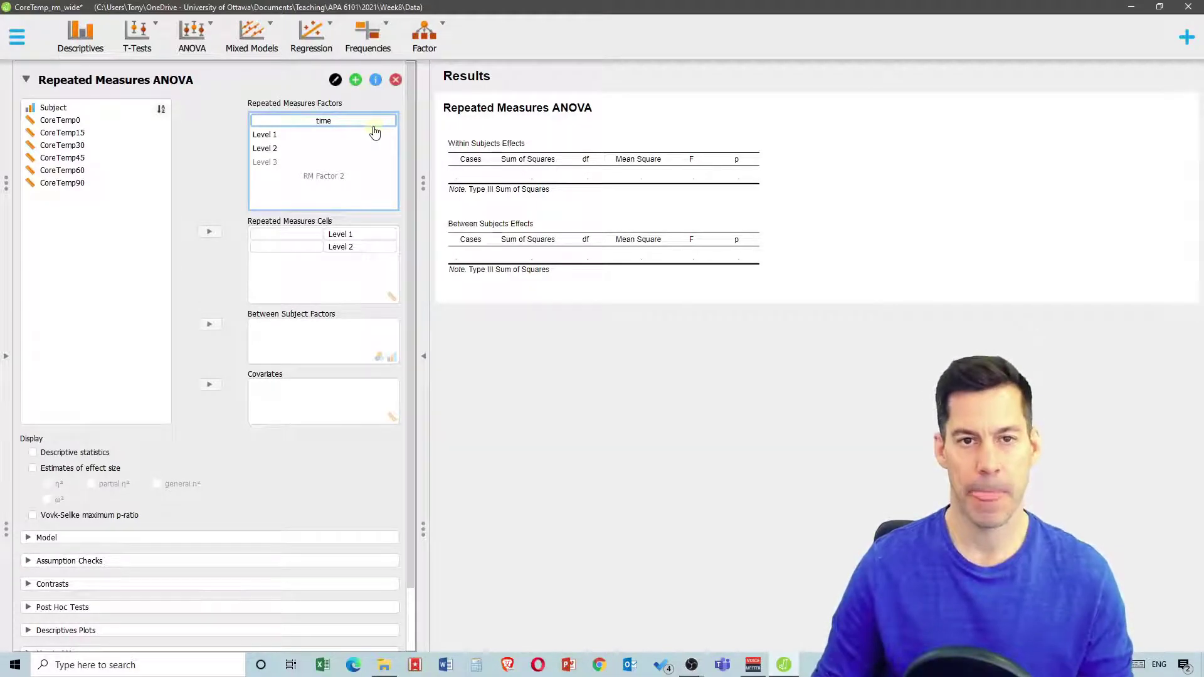
double_click(265, 137)
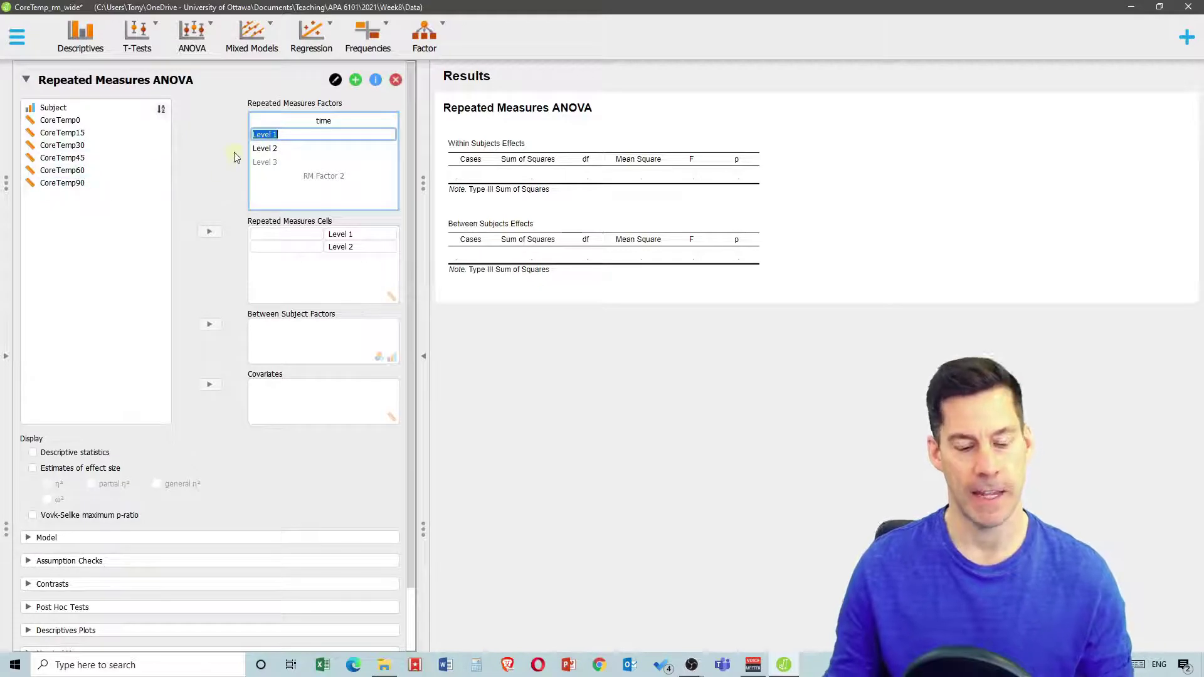
text(0)
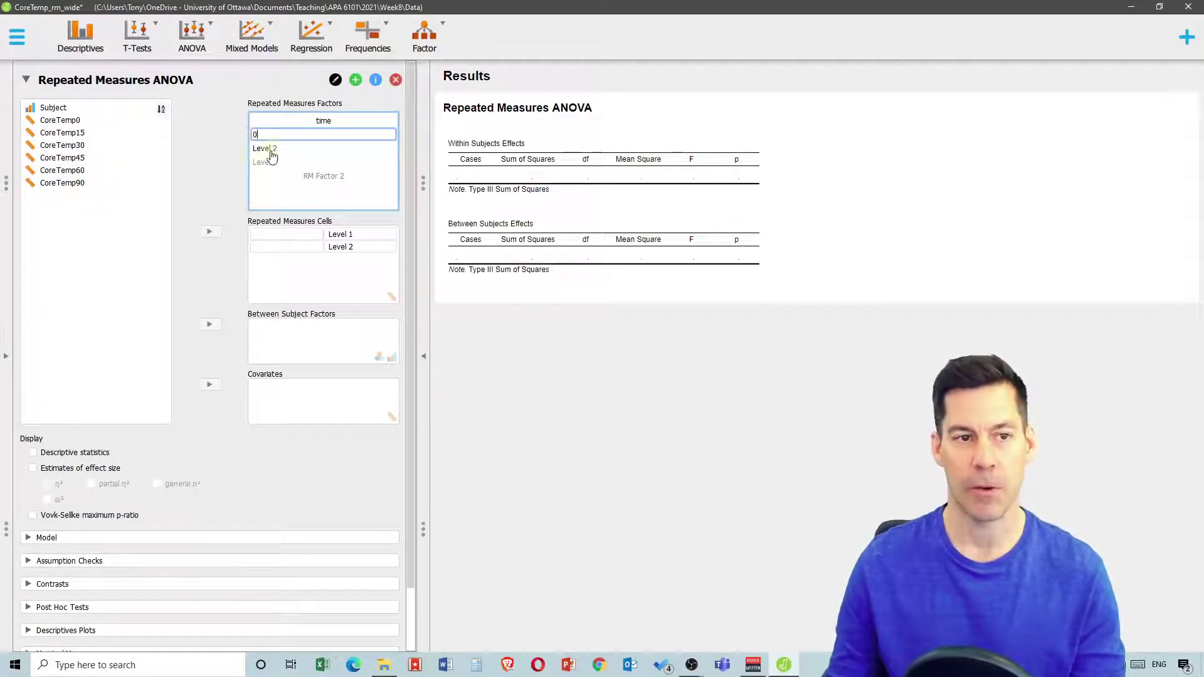
click(270, 147)
text(15)
click(270, 162)
text(30)
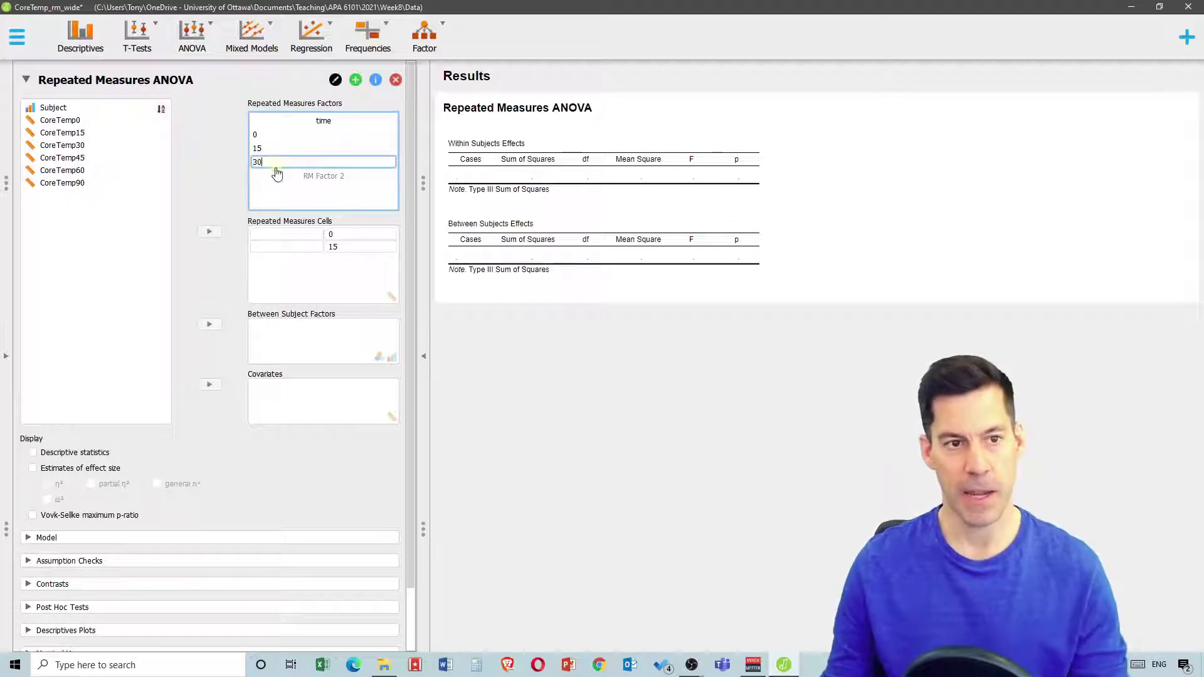
Add levels 45, 60 and 90 to the time factor and assign CoreTemp0 through CoreTemp90 to the matching repeated measures cells
click(271, 179)
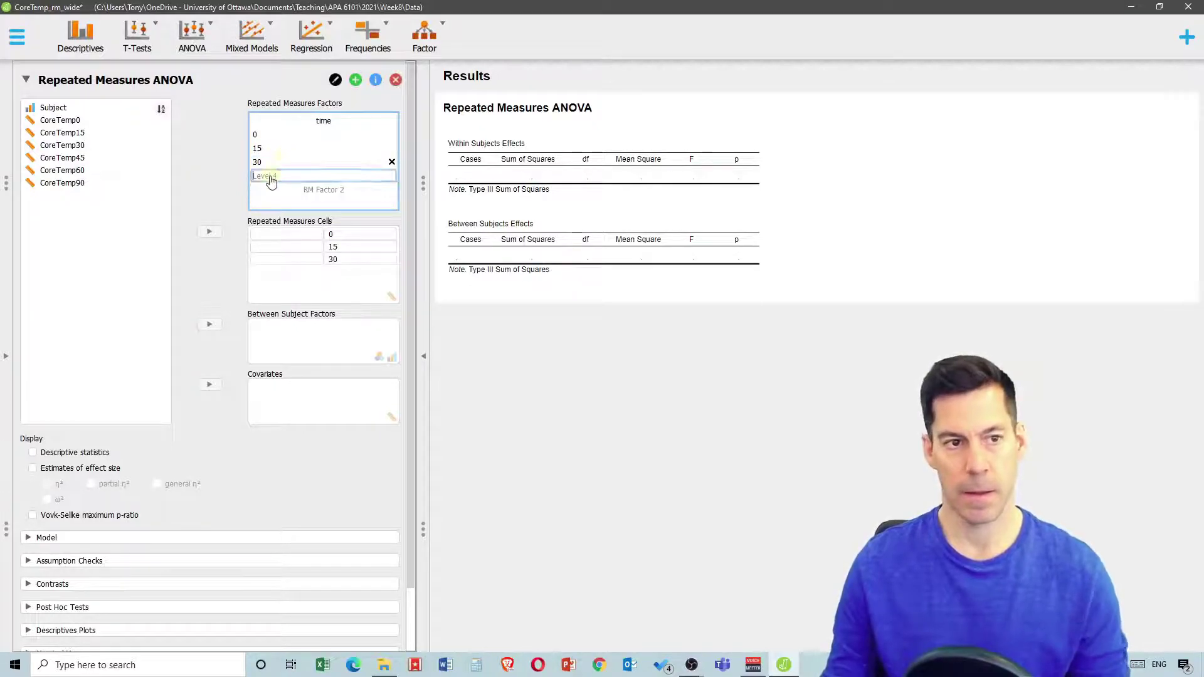
text(45)
click(282, 189)
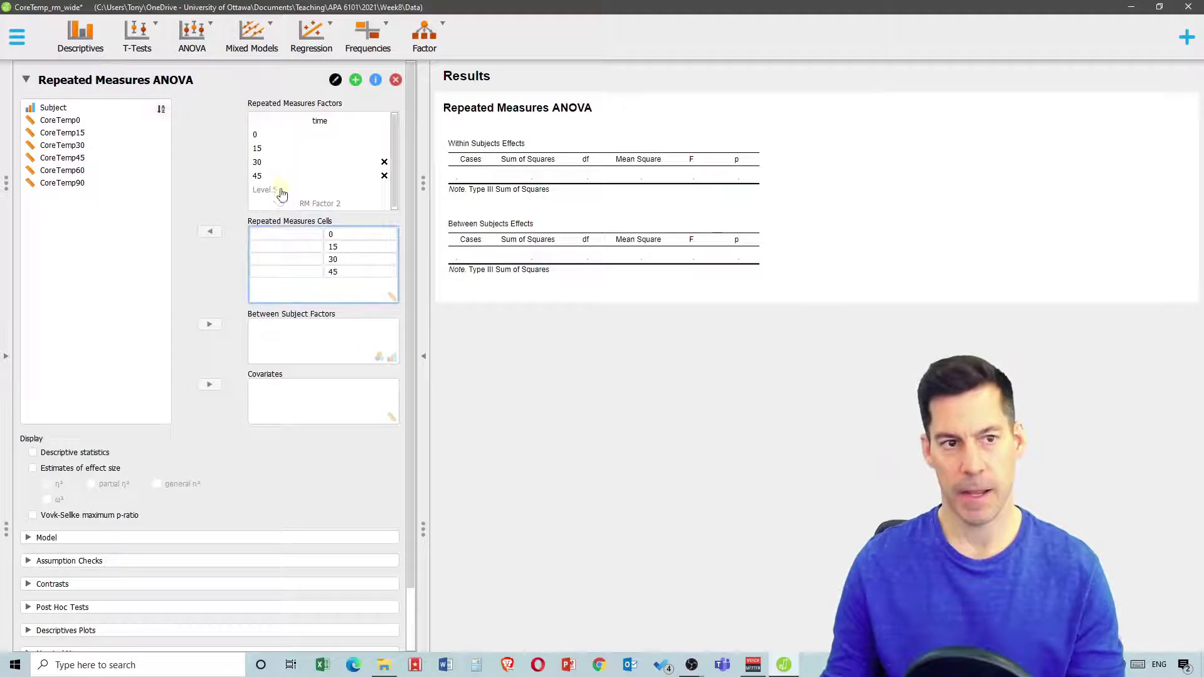
click(275, 191)
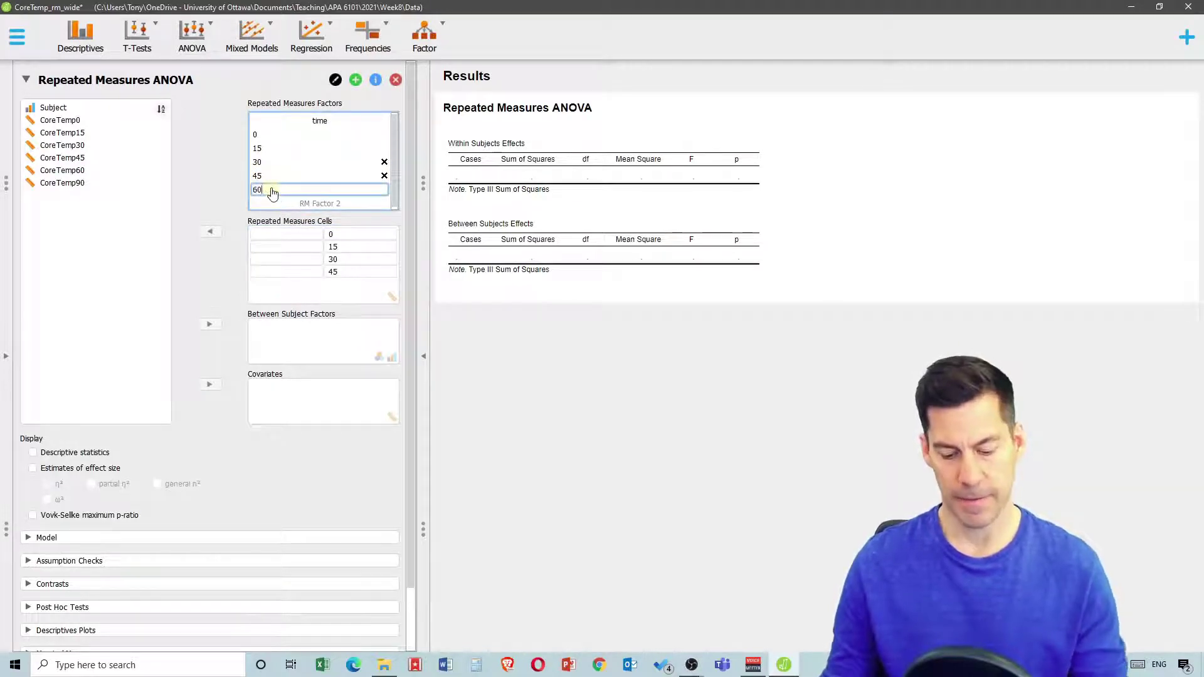
key(Return)
click(274, 204)
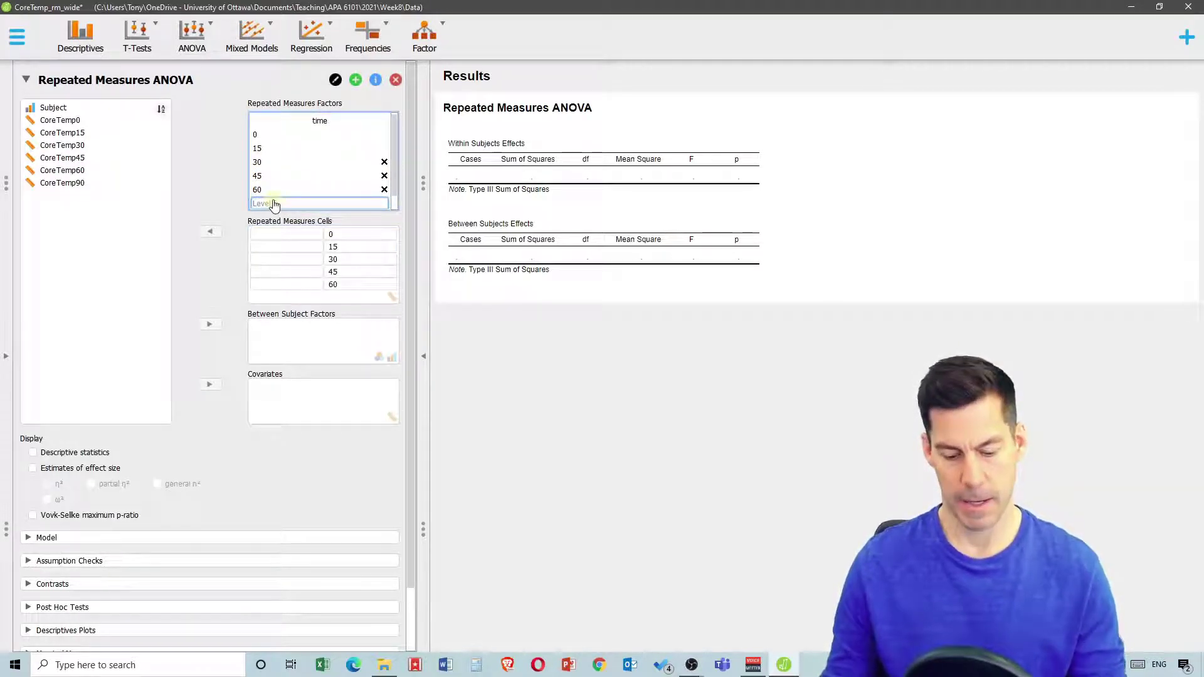
text(90)
key(Return)
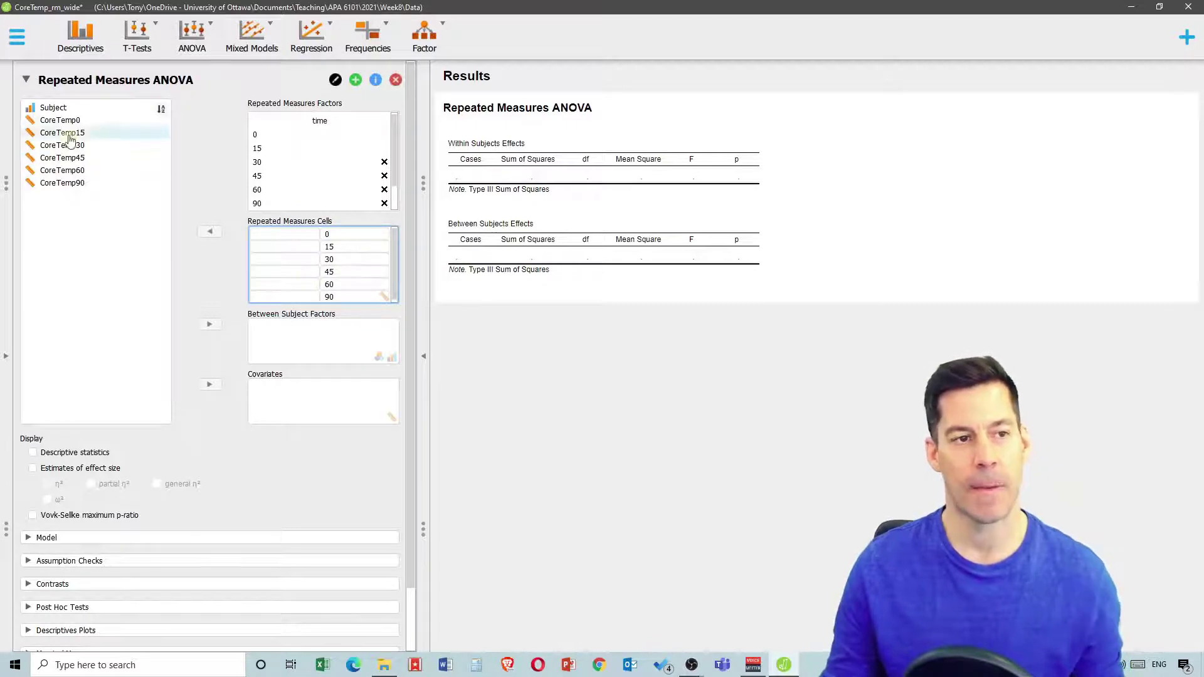
drag(68, 124, 71, 186)
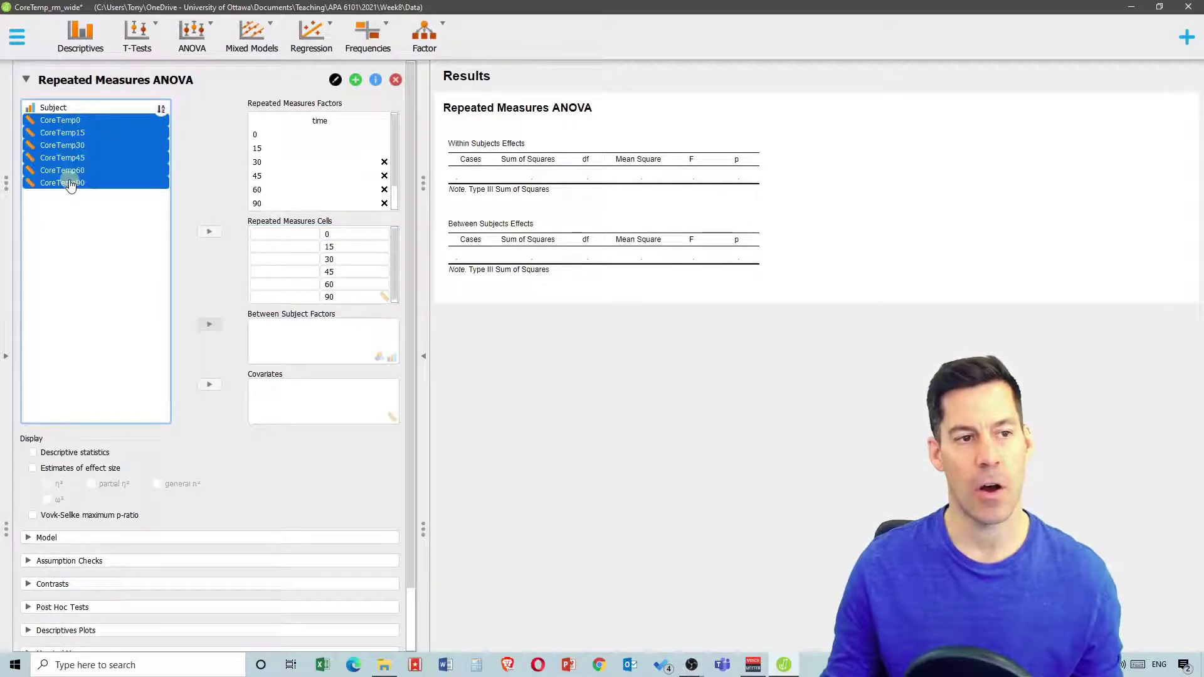
click(210, 232)
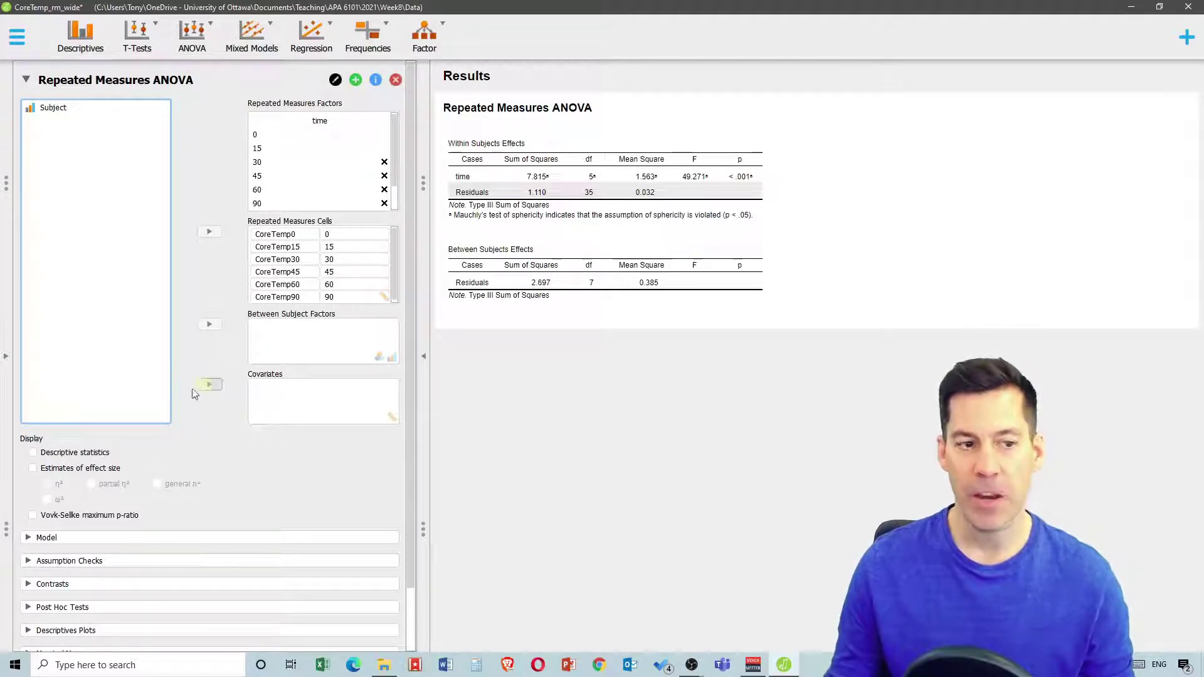
Include descriptive statistics and the effect size estimates η² and partial η² in the ANOVA output
click(34, 452)
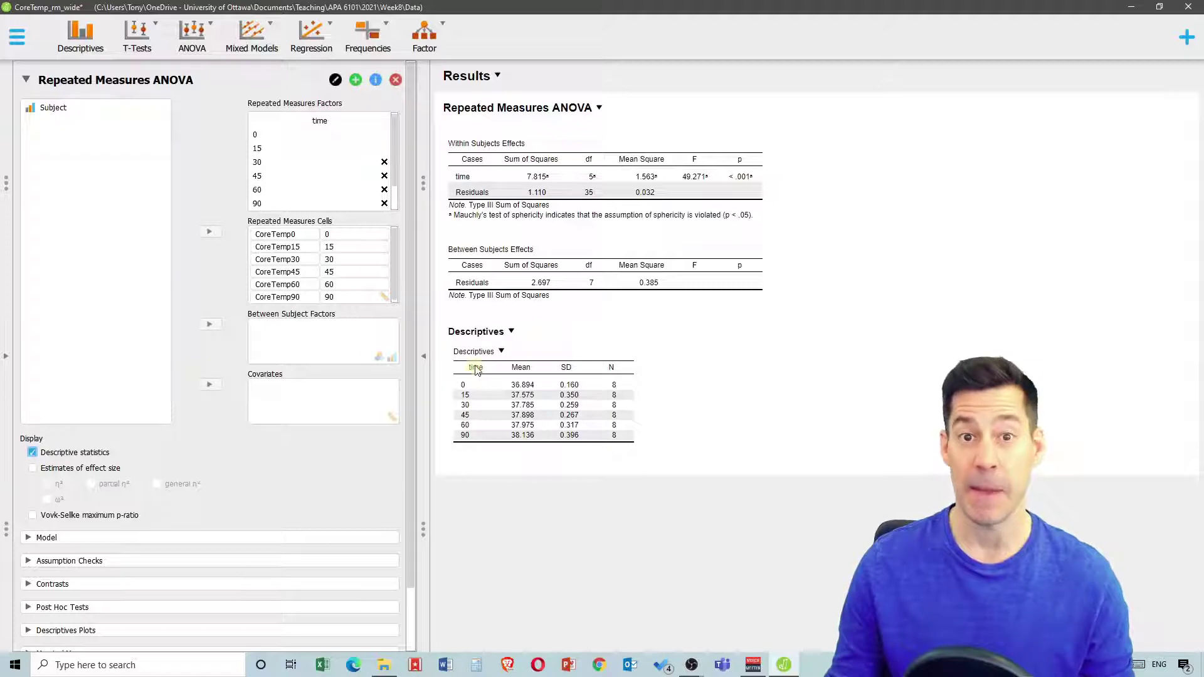
click(35, 471)
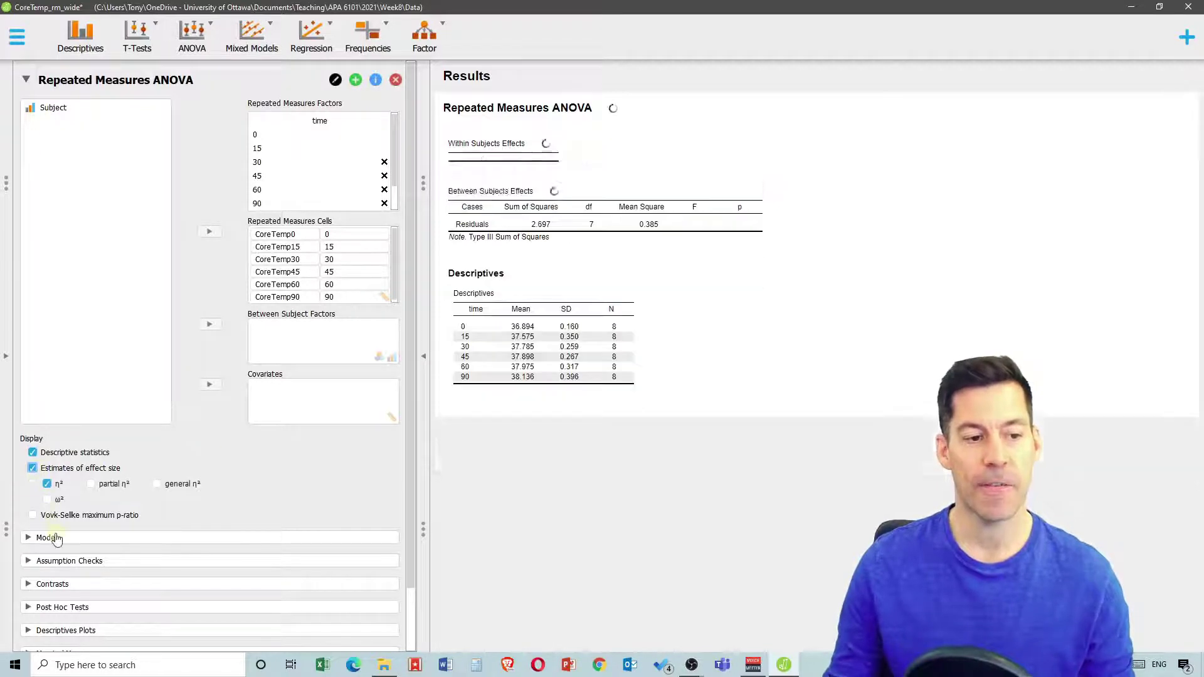
click(90, 486)
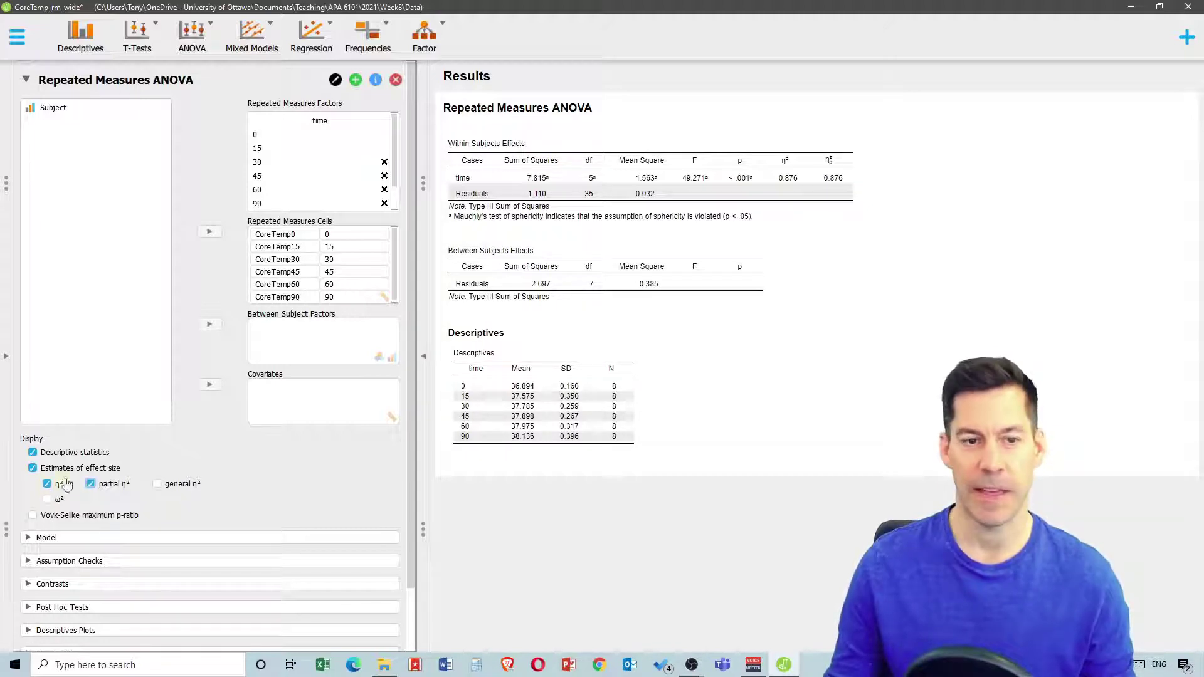
Enable the sphericity tests and add the Greenhouse-Geisser correction in the assumption checks
scroll(63, 477, down, 2)
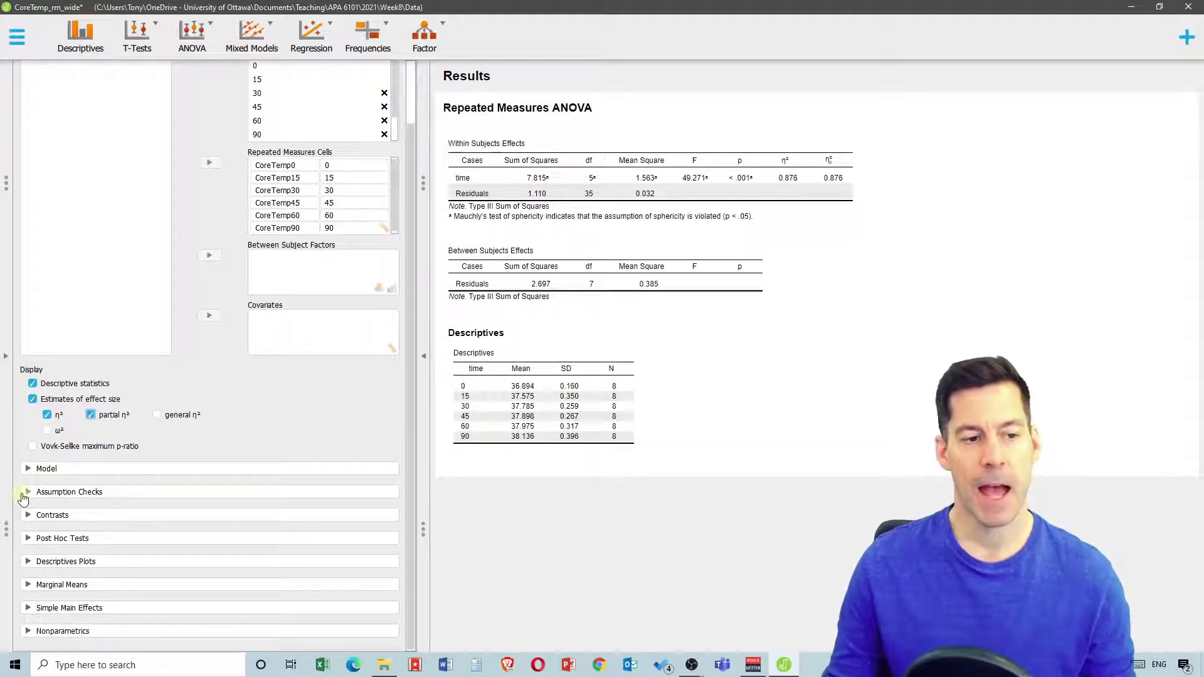
click(28, 493)
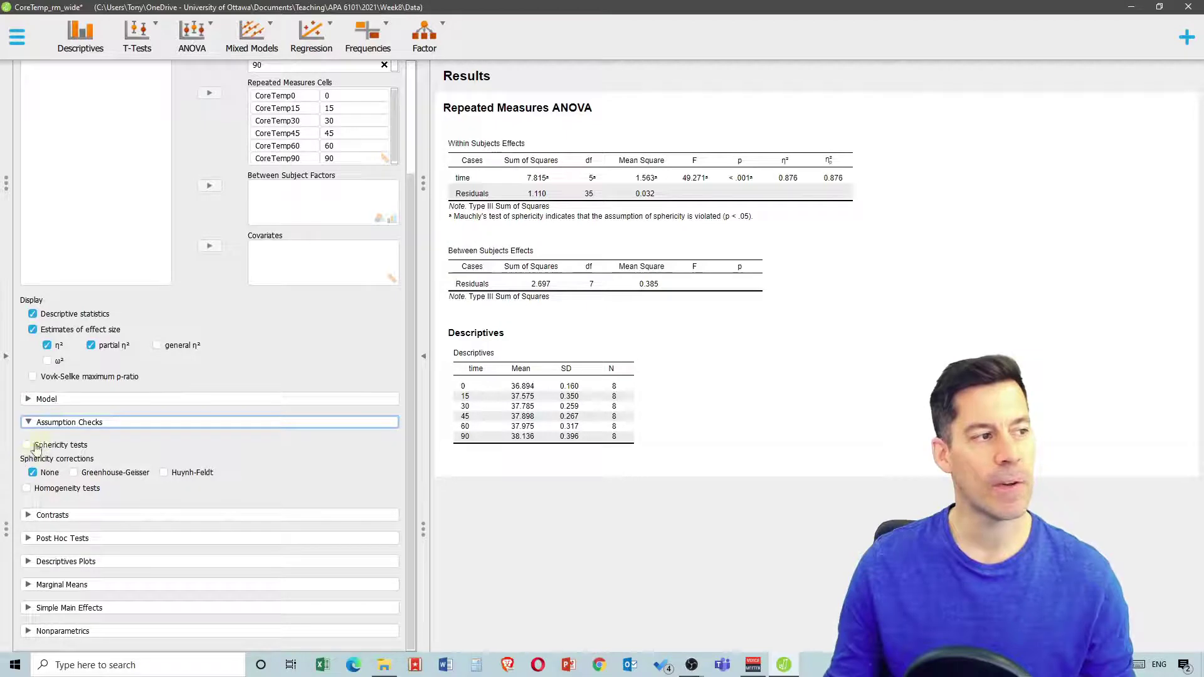
click(29, 446)
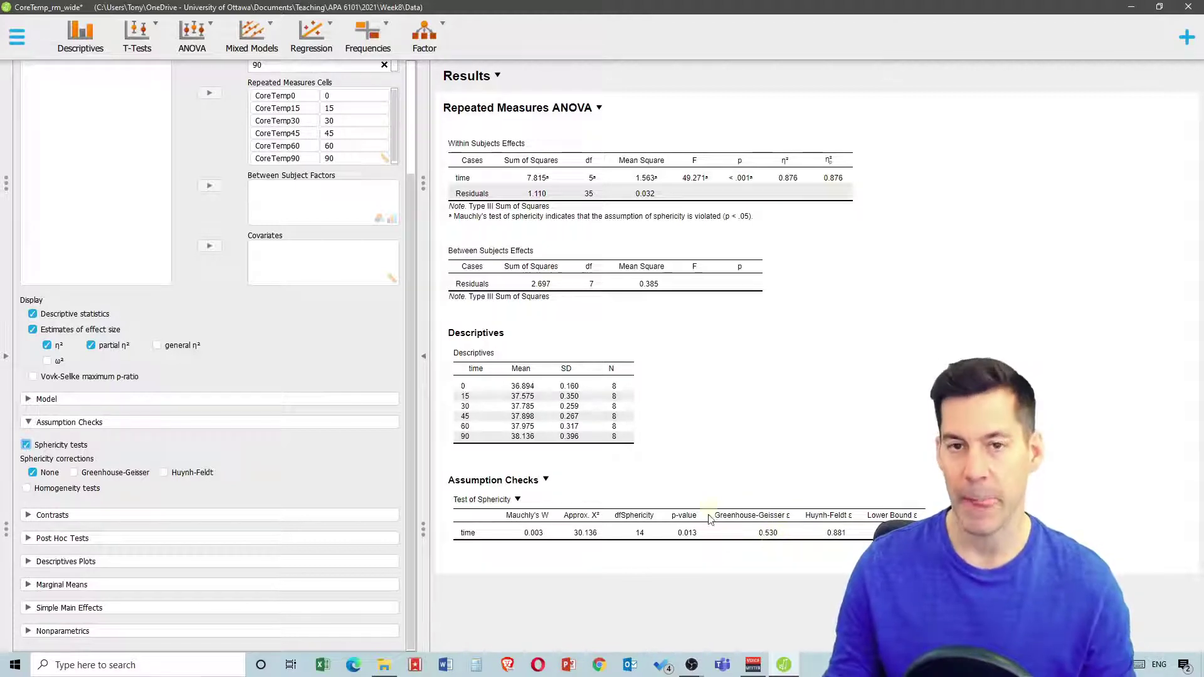
click(74, 474)
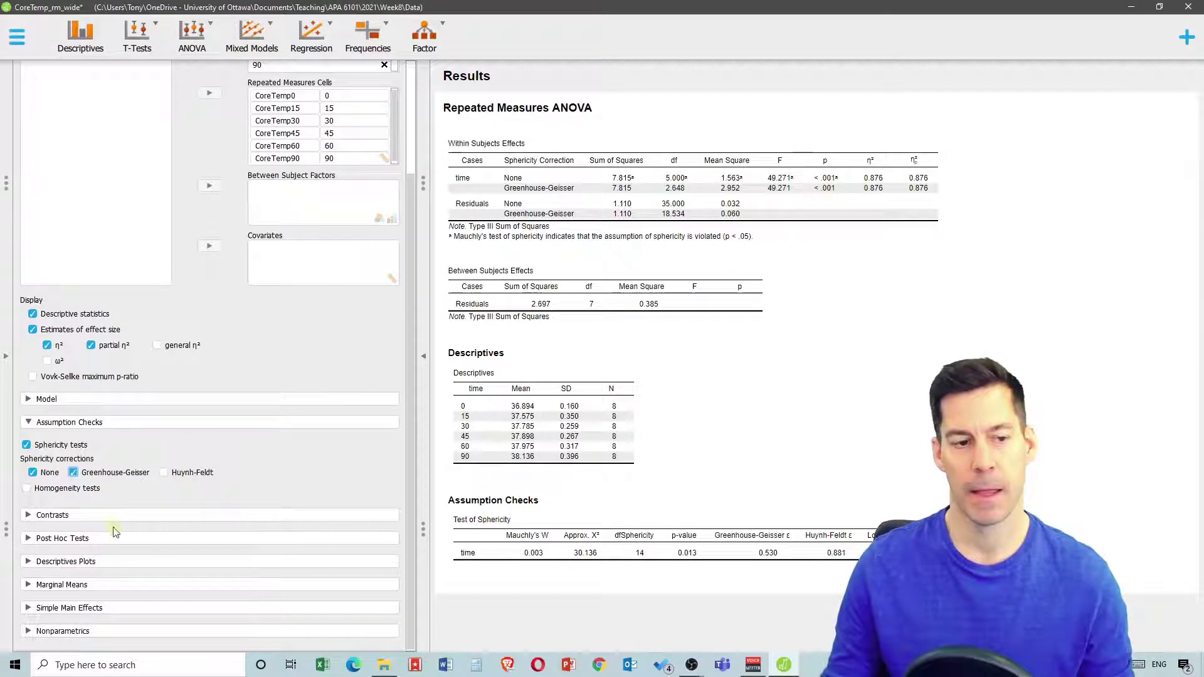
Create a descriptives plot with time on the horizontal axis and 95% confidence interval error bars, and review it with the ANOVA results
click(28, 562)
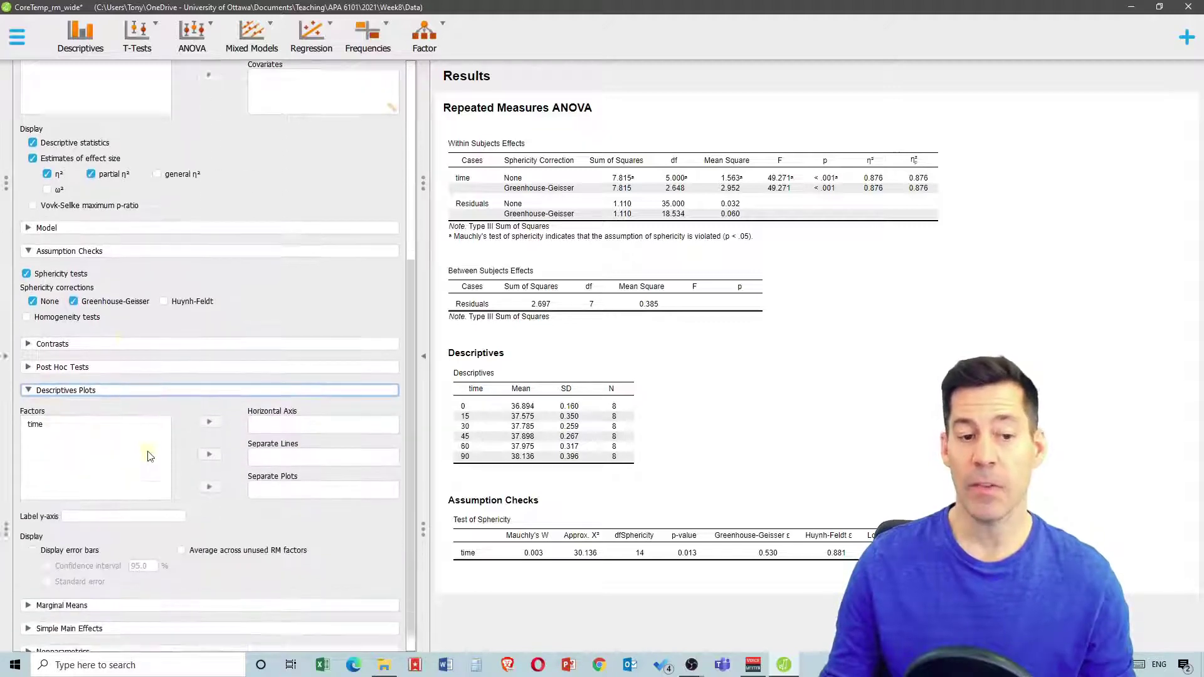
click(52, 411)
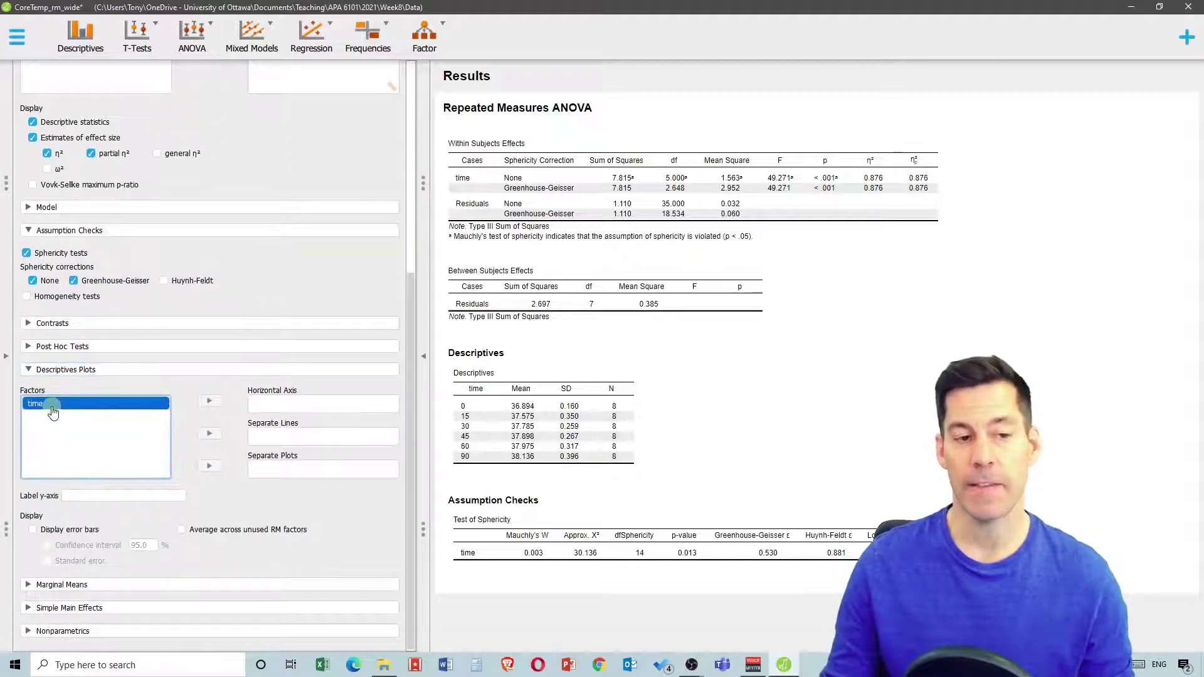
click(208, 401)
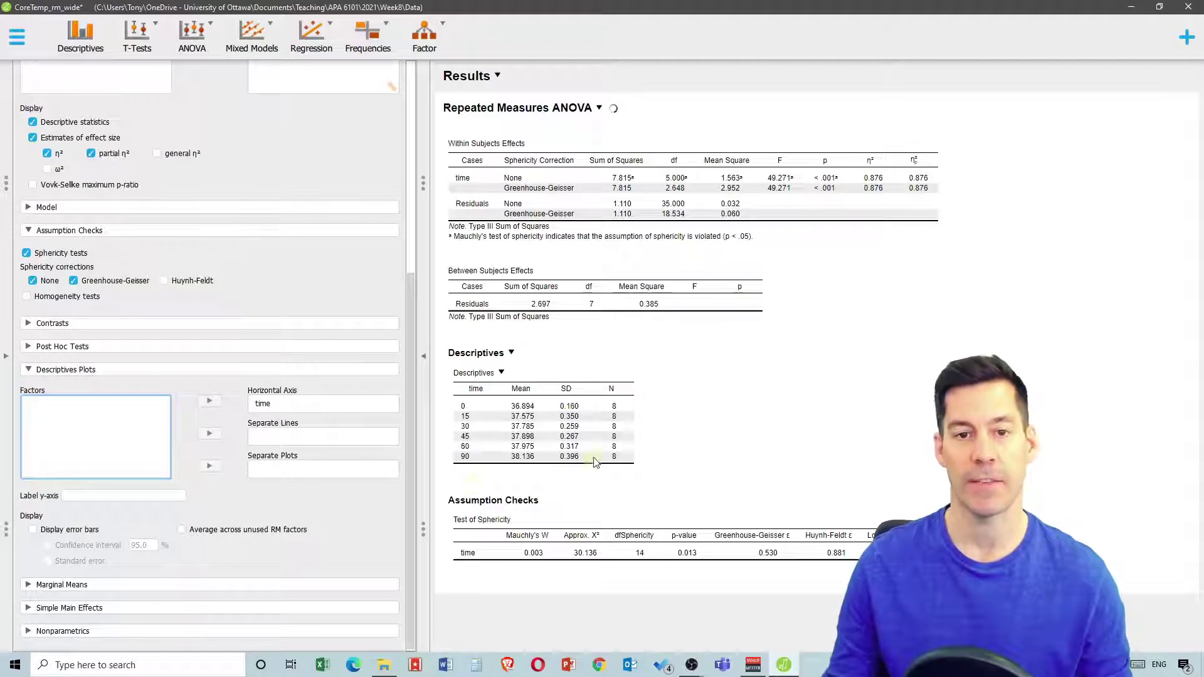
scroll(725, 342, down, 3)
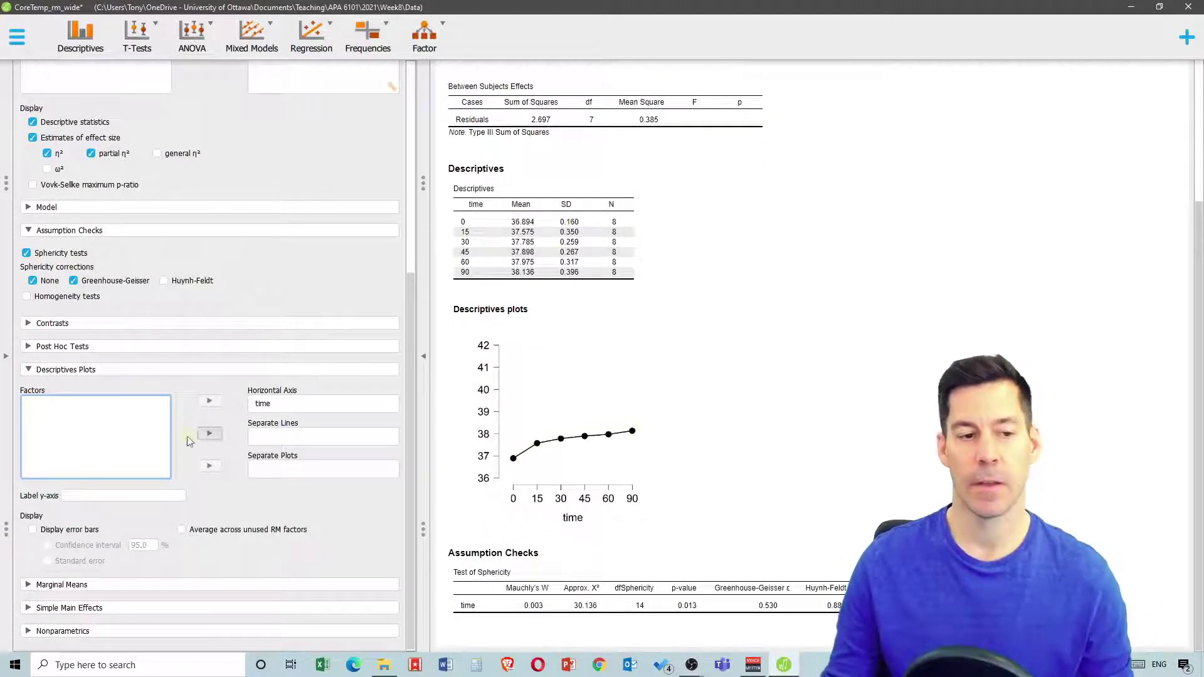
click(34, 531)
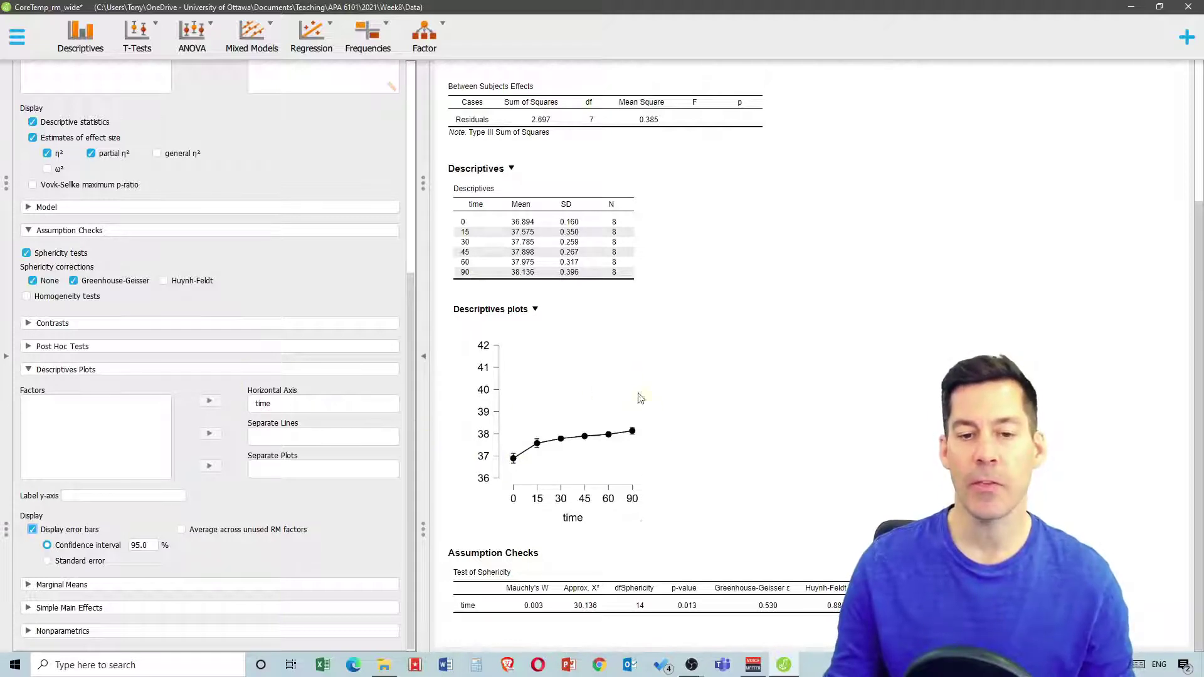
scroll(743, 260, up, 3)
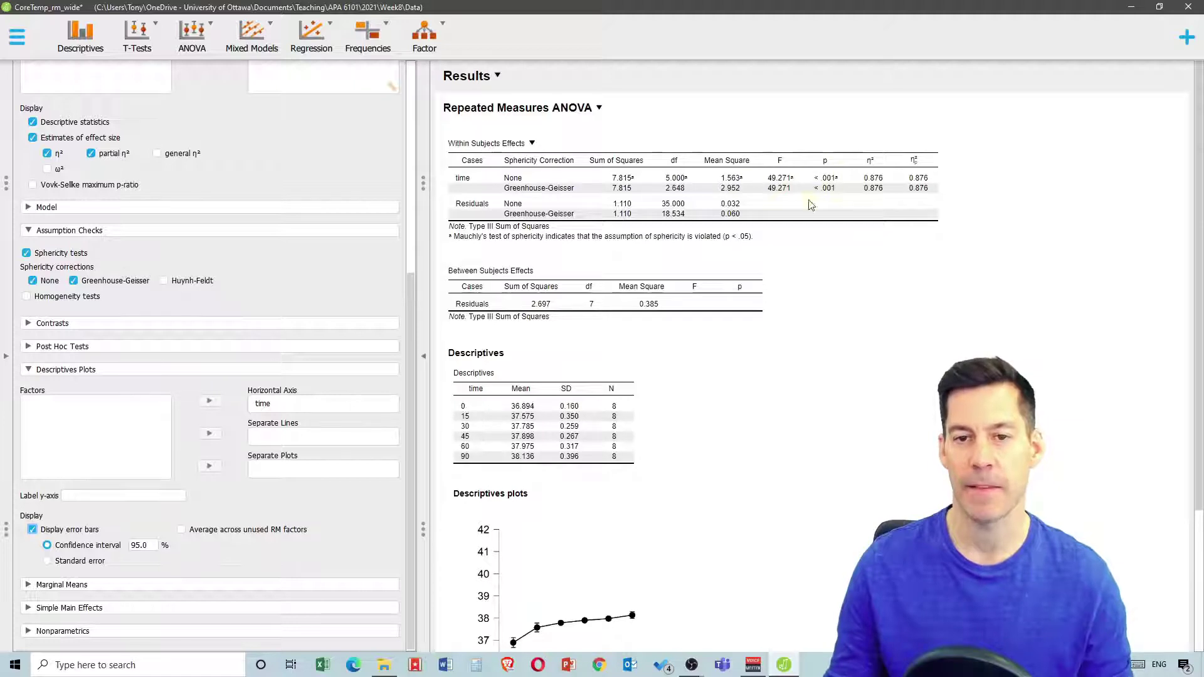
scroll(680, 280, down, 3)
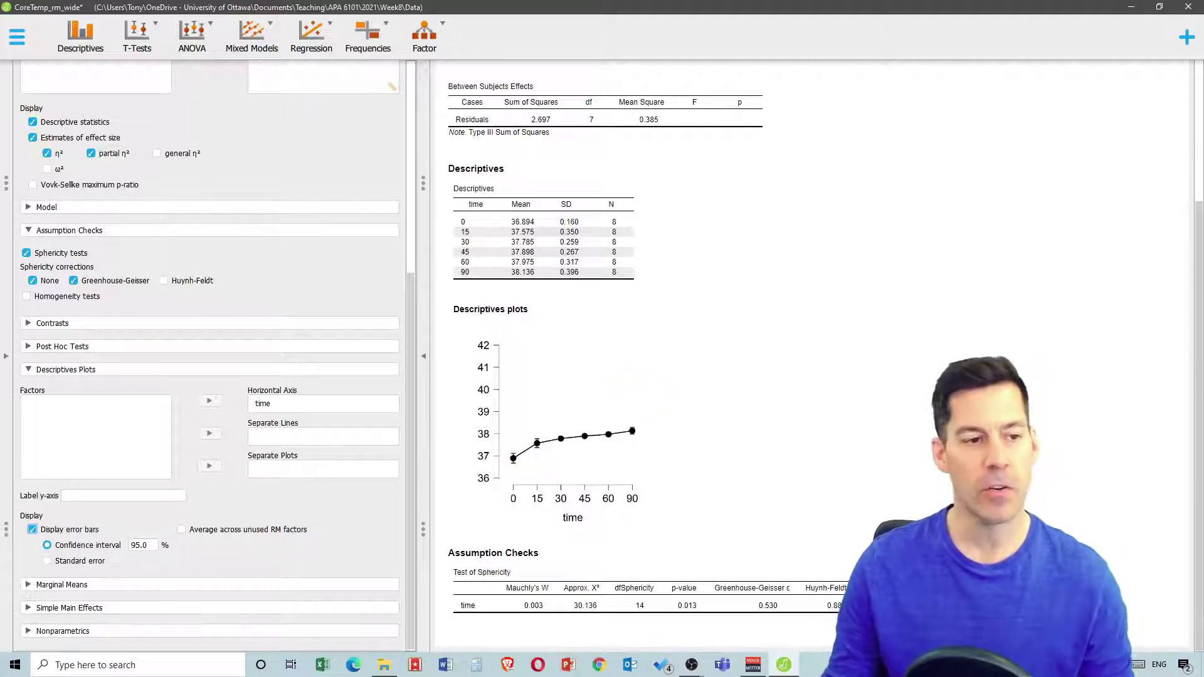
Run post hoc tests on the time factor and add the Bonferroni correction alongside Holm
click(28, 347)
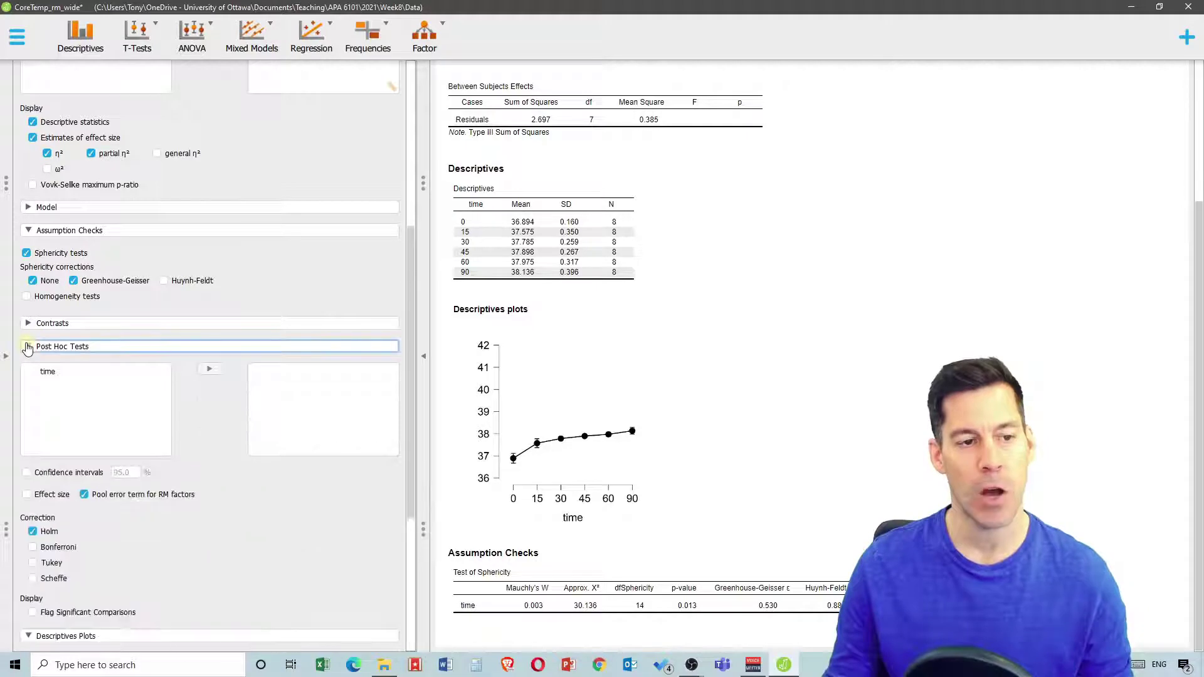
click(48, 105)
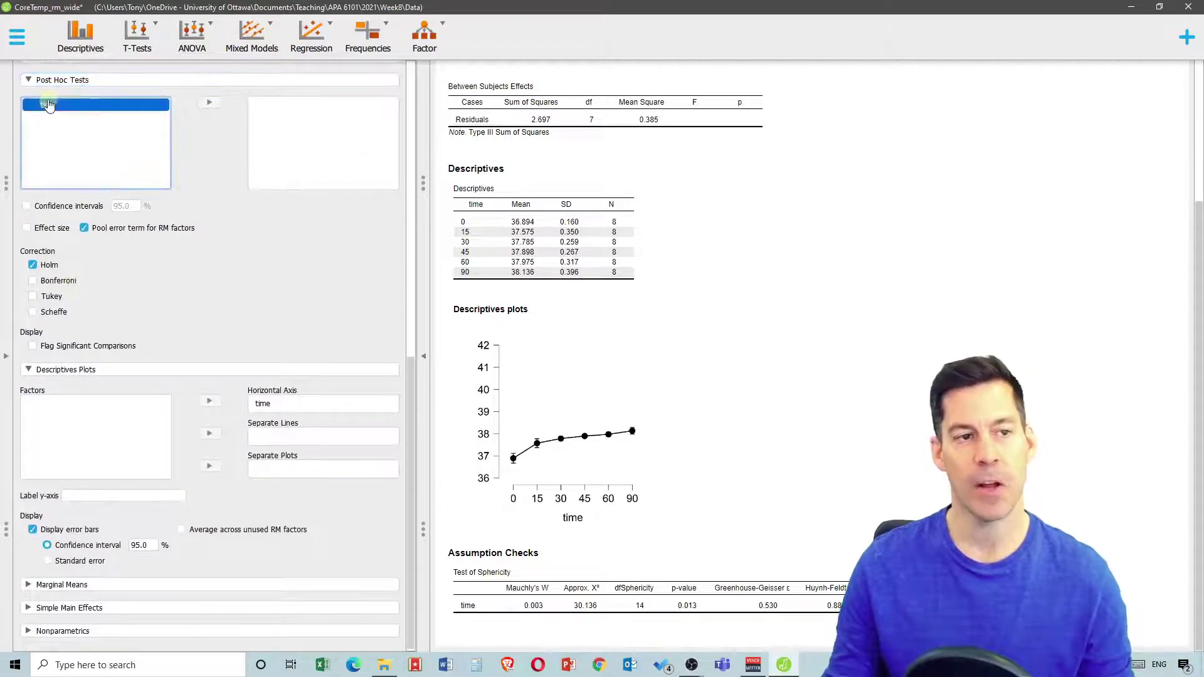
click(211, 104)
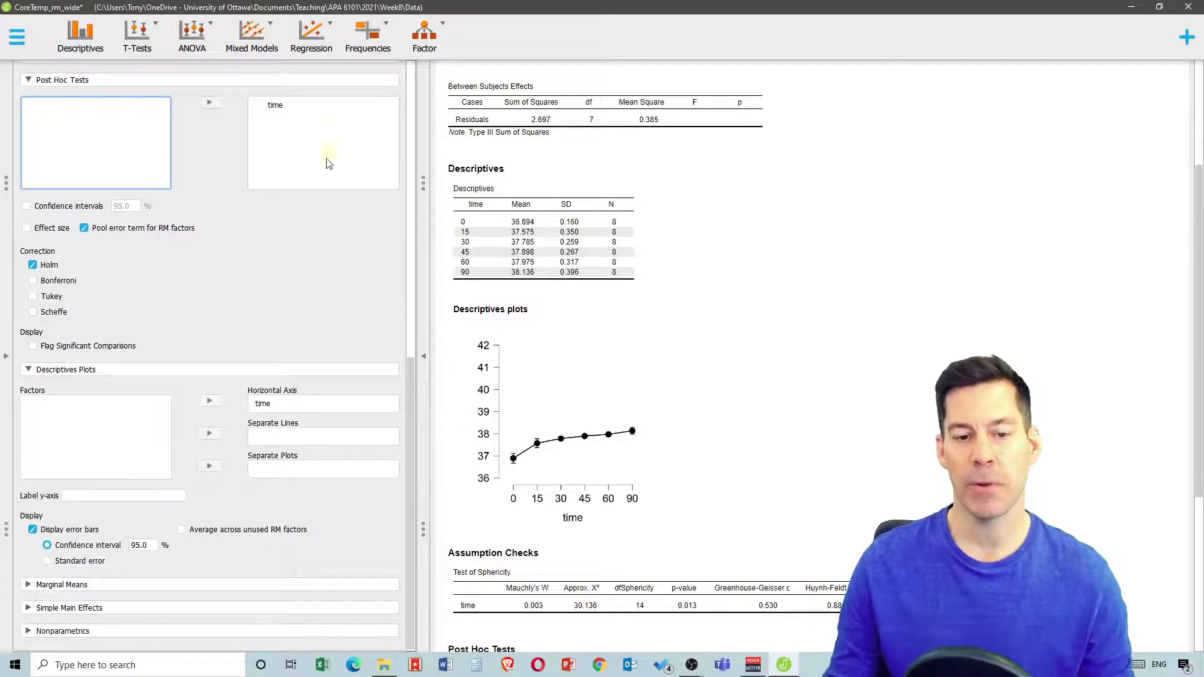
scroll(548, 305, down, 4)
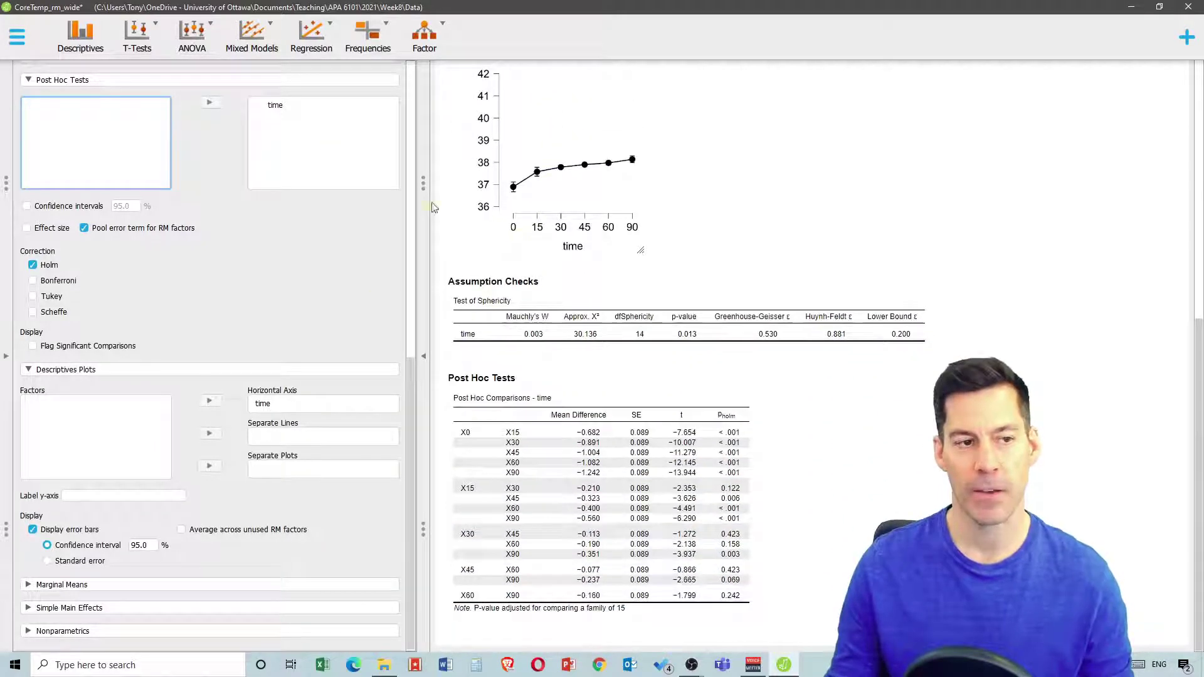
click(32, 282)
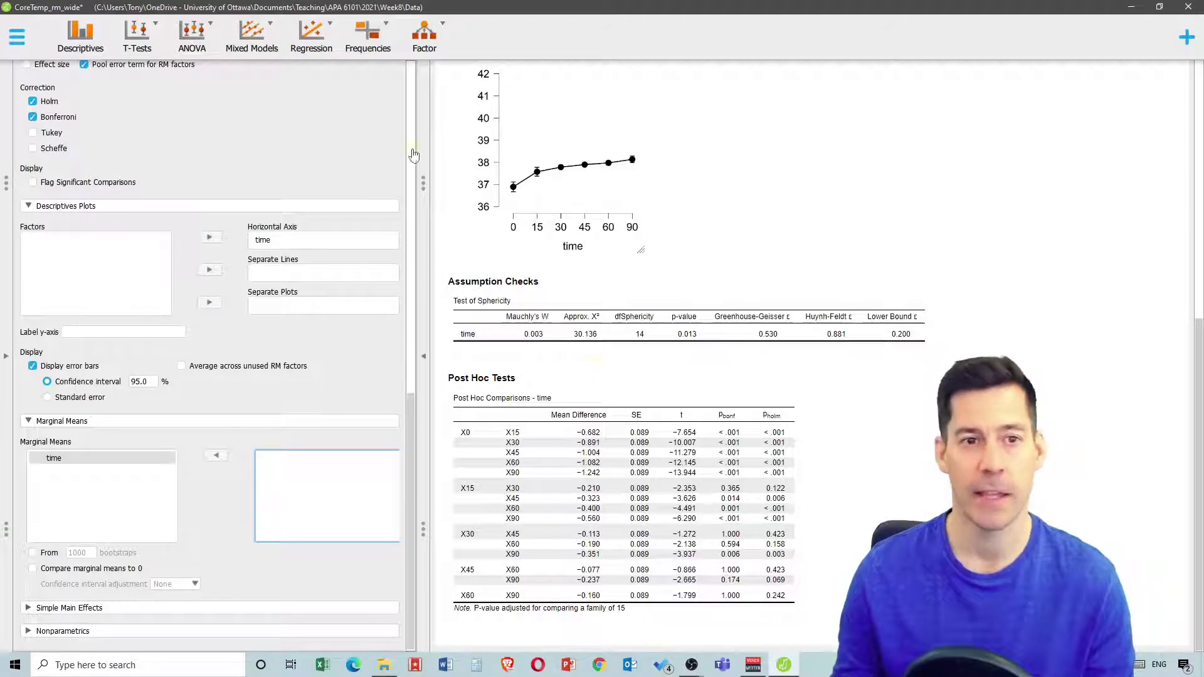
Open the Beer_goggles dataset in a maximized window and look through its rows
click(17, 37)
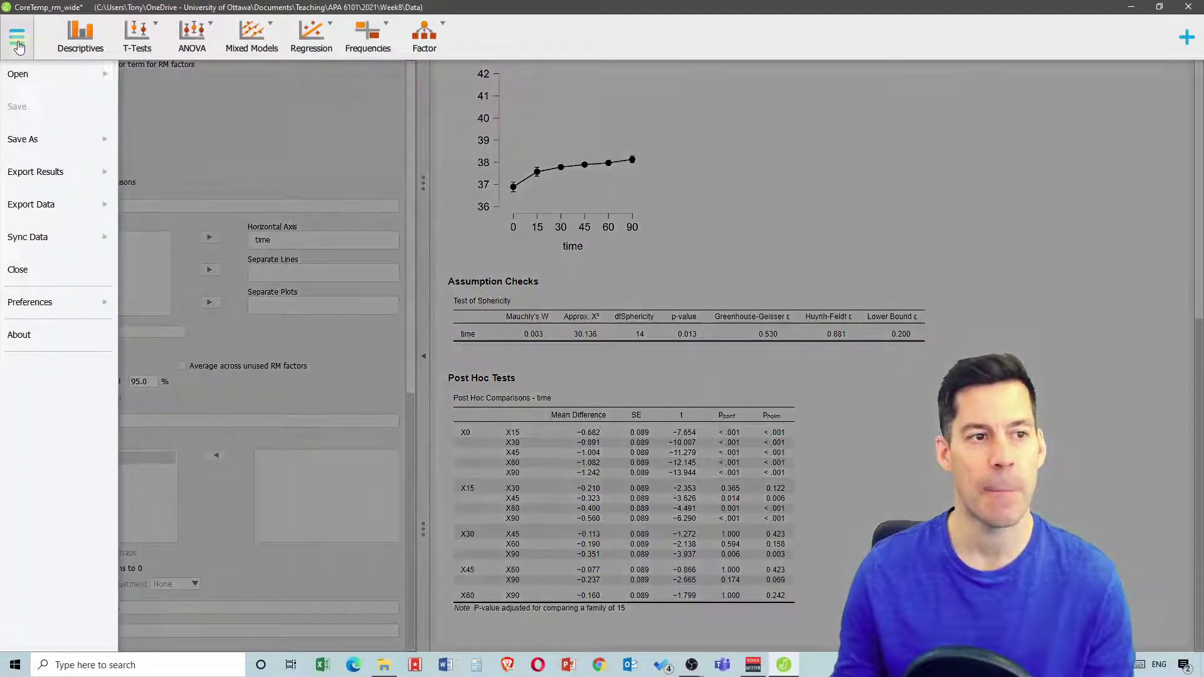
click(74, 74)
click(307, 179)
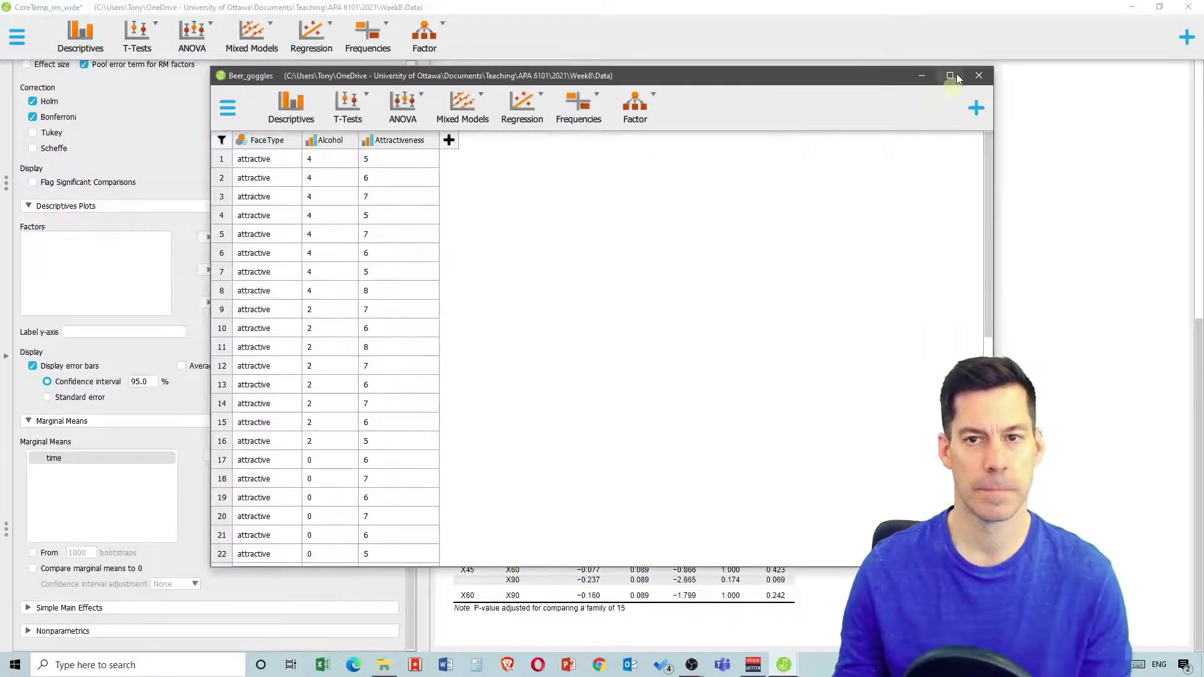
click(950, 75)
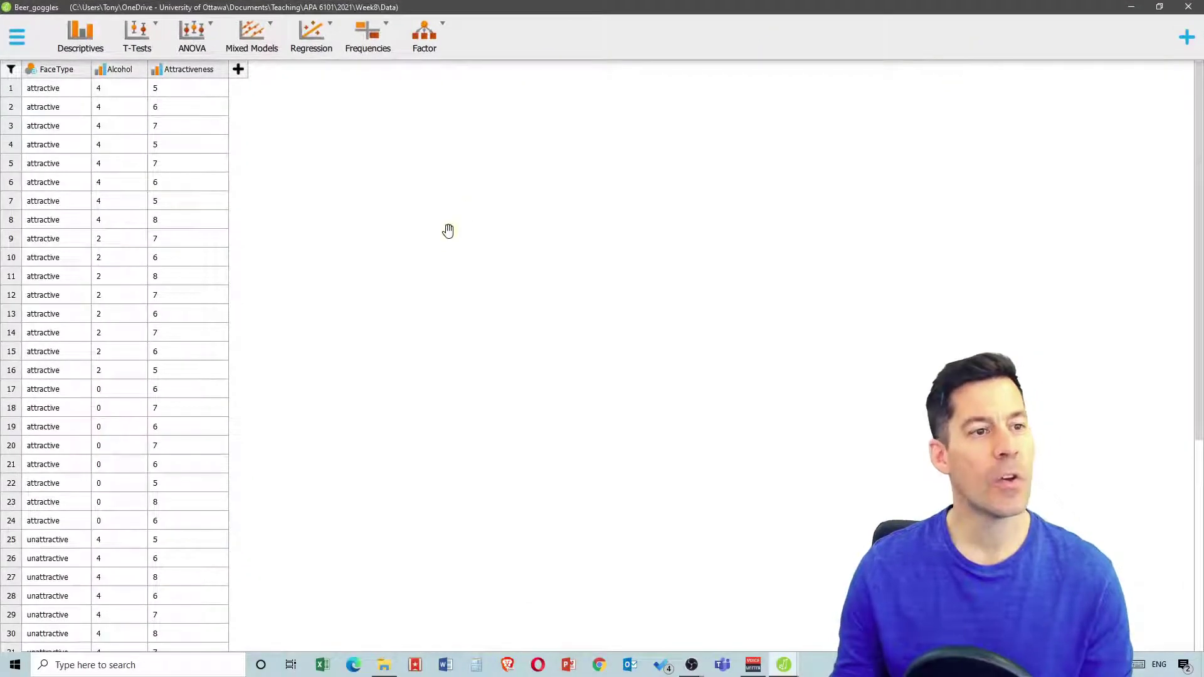
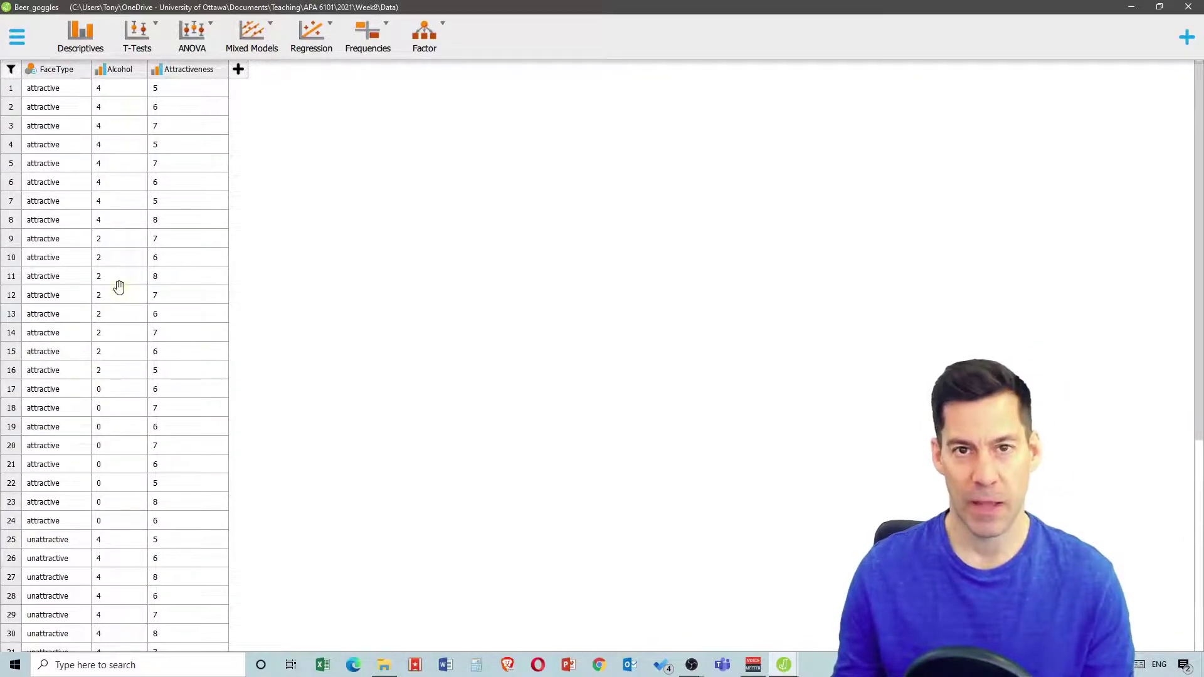
scroll(126, 408, down, 3)
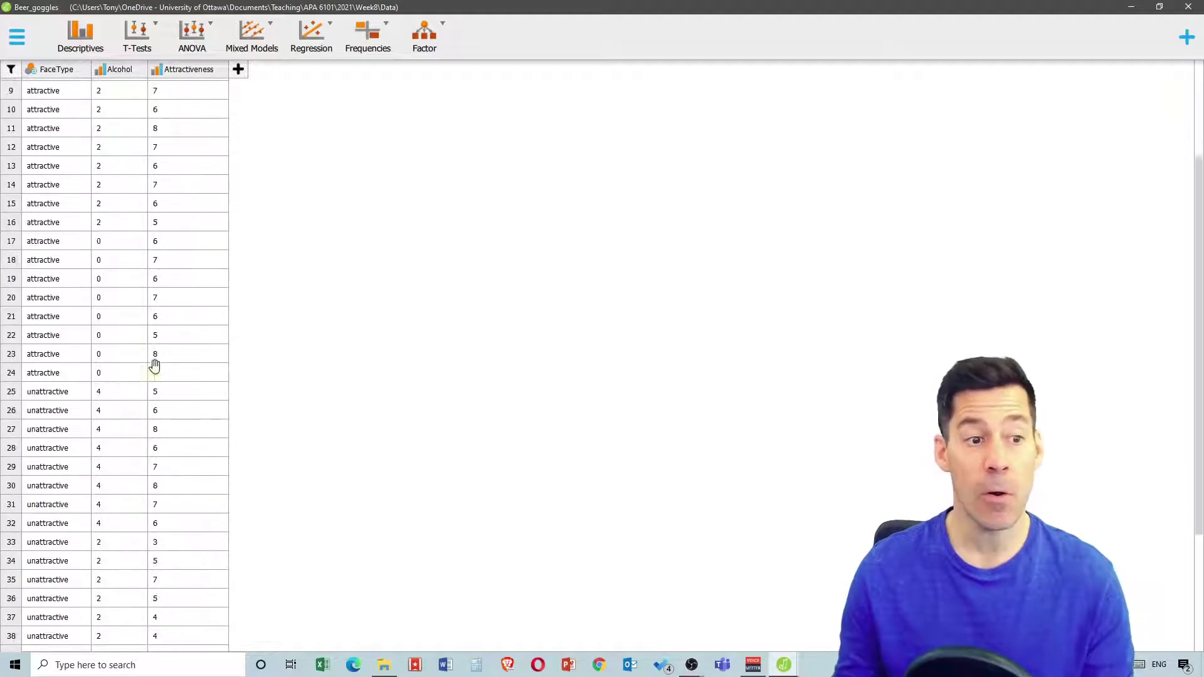
scroll(103, 301, up, 3)
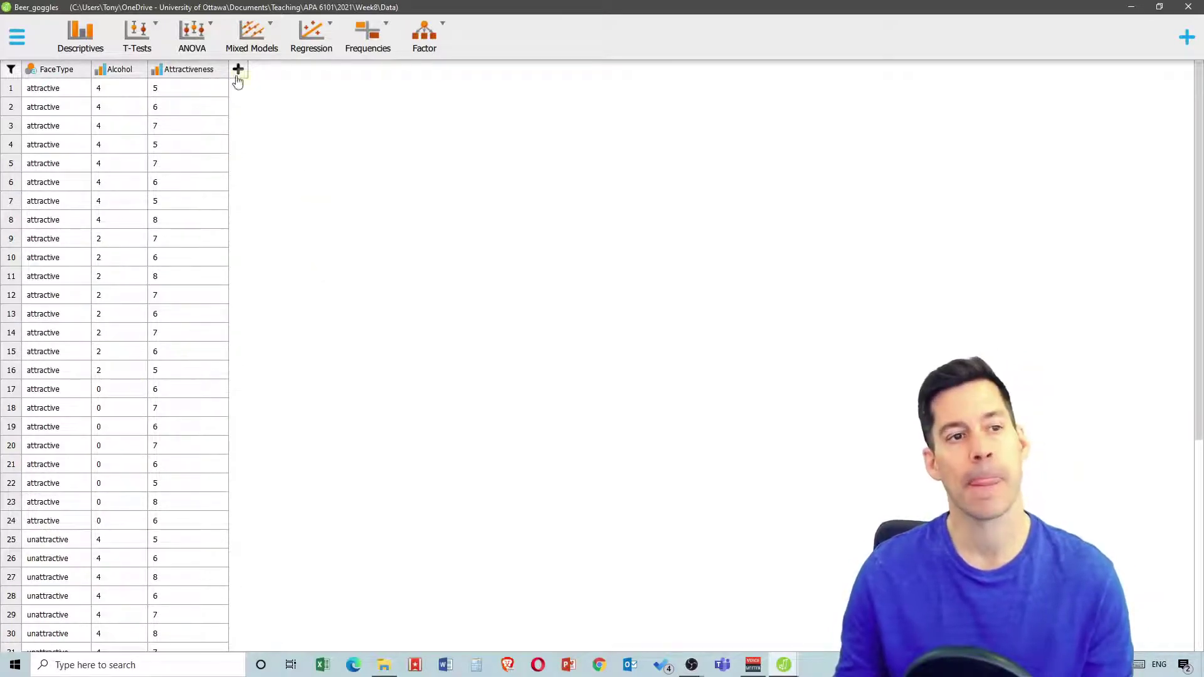
Start a classical ANOVA with Attractiveness as the dependent variable
click(212, 30)
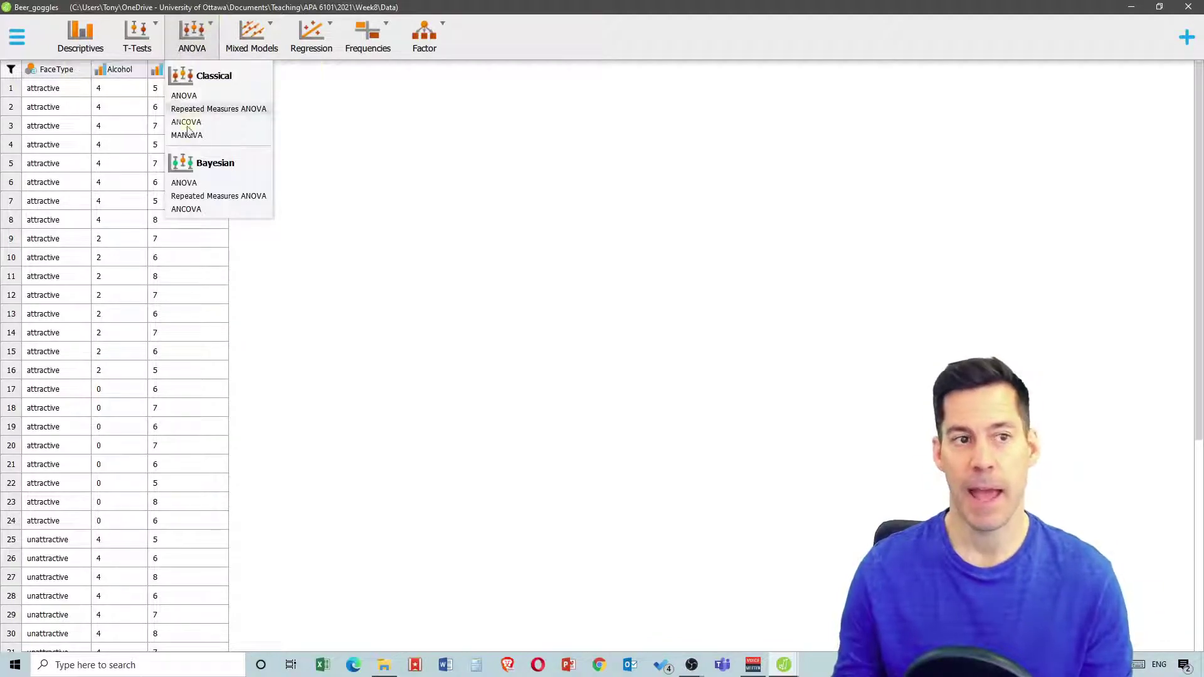
click(200, 98)
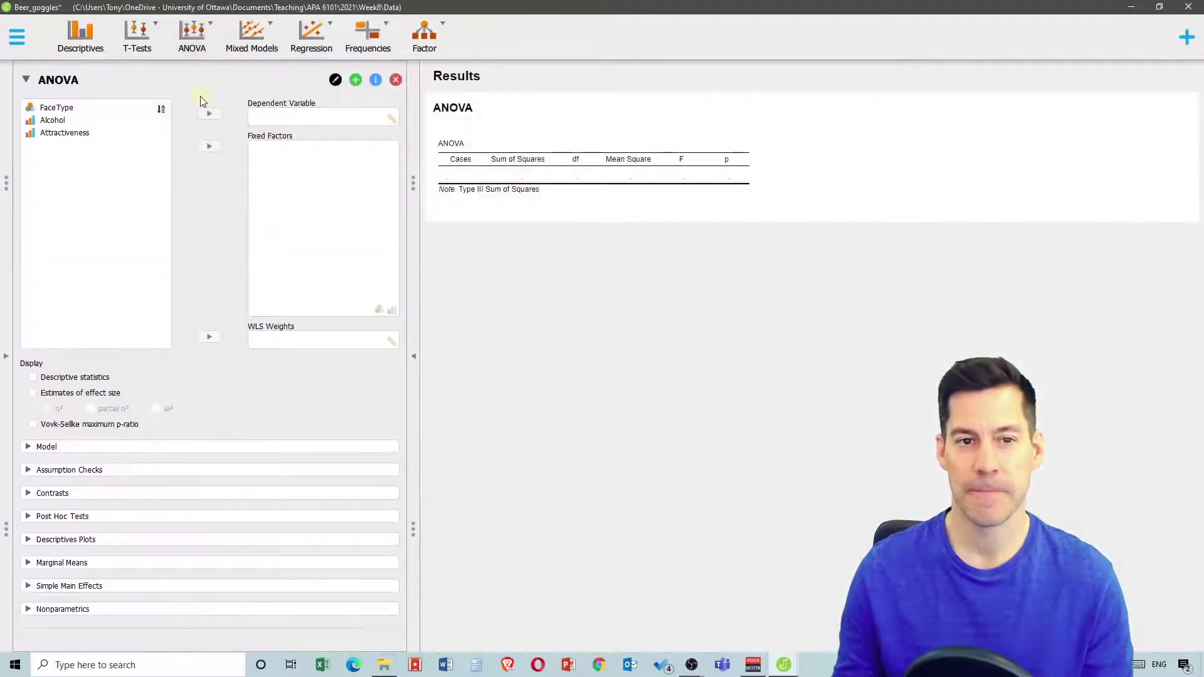
click(73, 133)
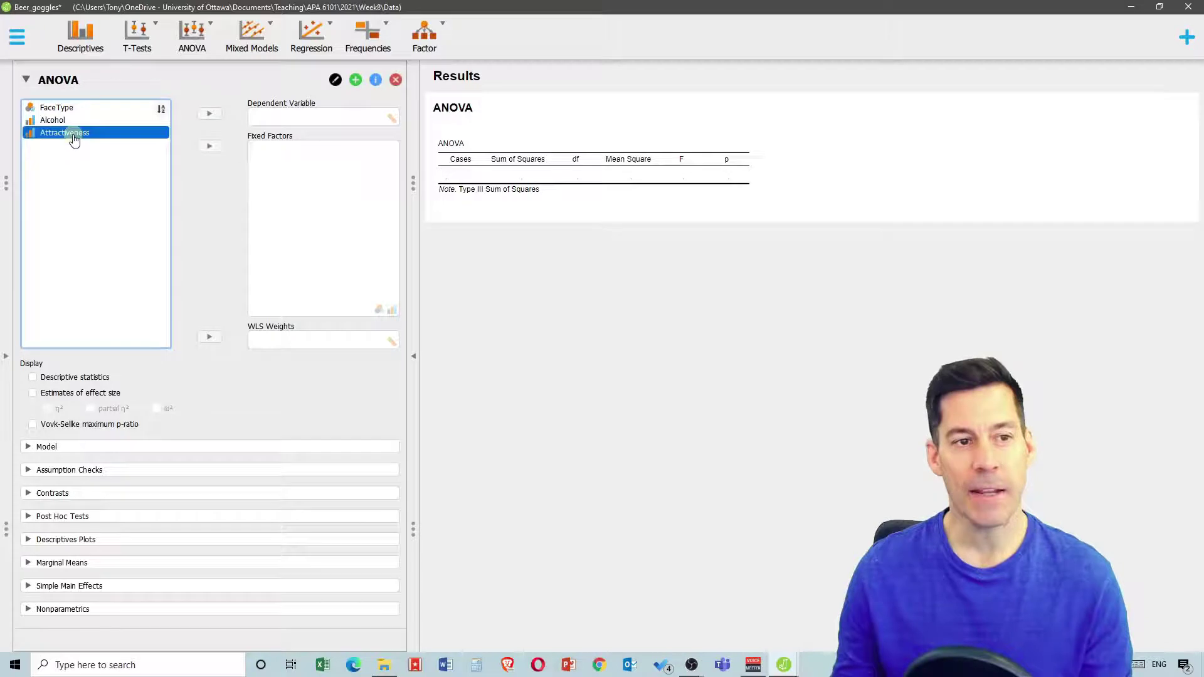
click(209, 115)
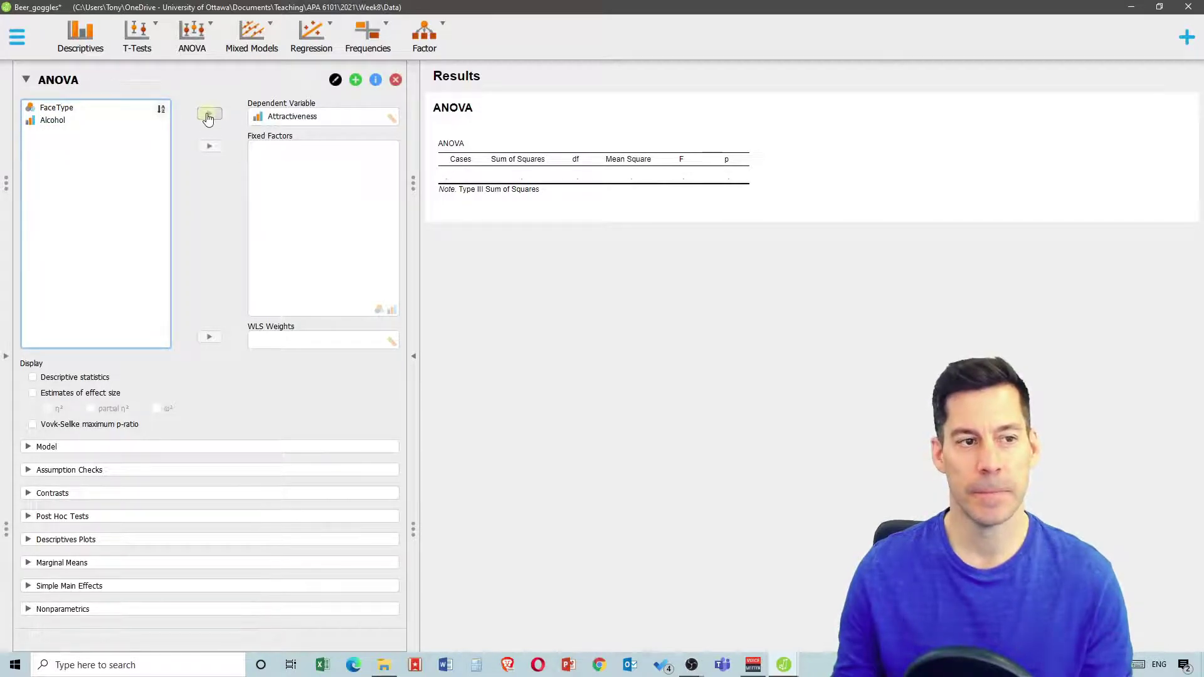
click(68, 109)
click(65, 121)
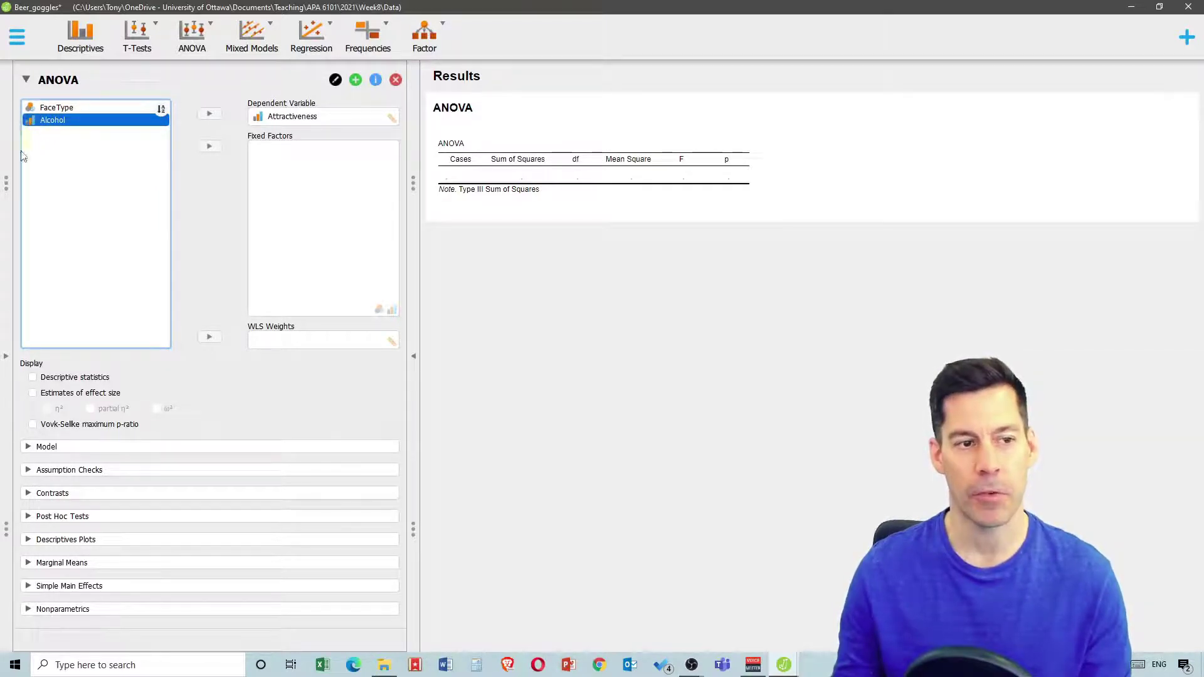
Return to the data table and change the Alcohol variable's measurement level to nominal
click(5, 358)
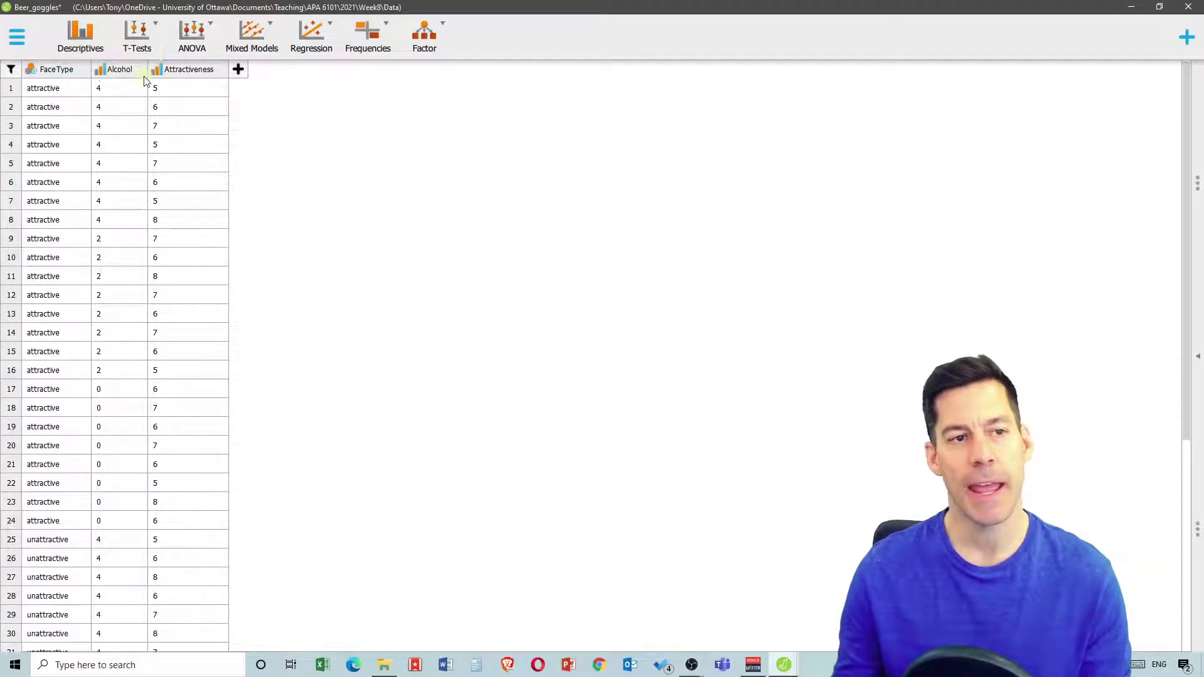
click(102, 75)
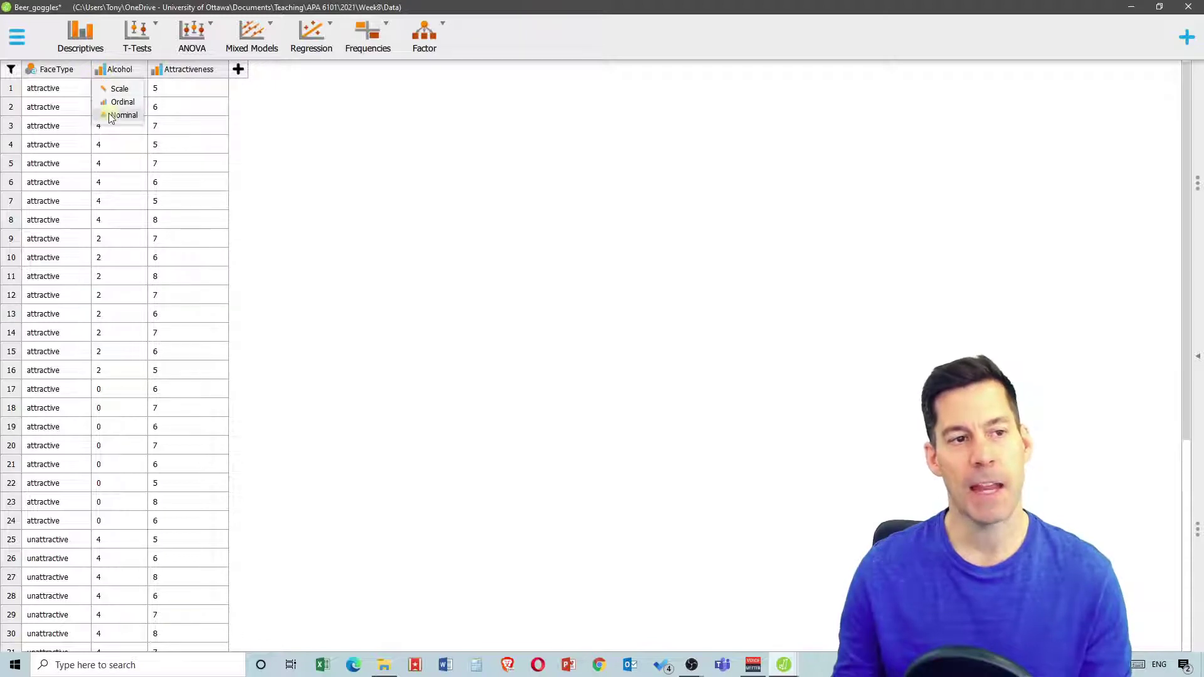
click(112, 117)
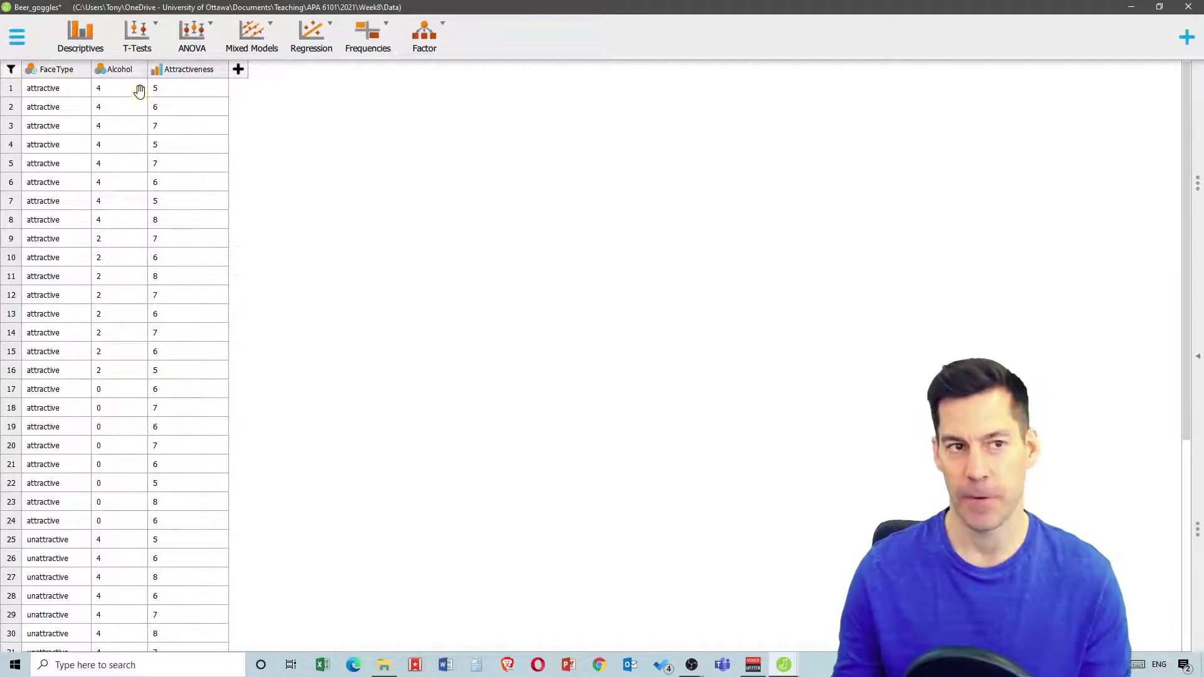
Create a new classical ANOVA with Attractiveness as the dependent variable and FaceType and Alcohol as fixed factors
click(202, 32)
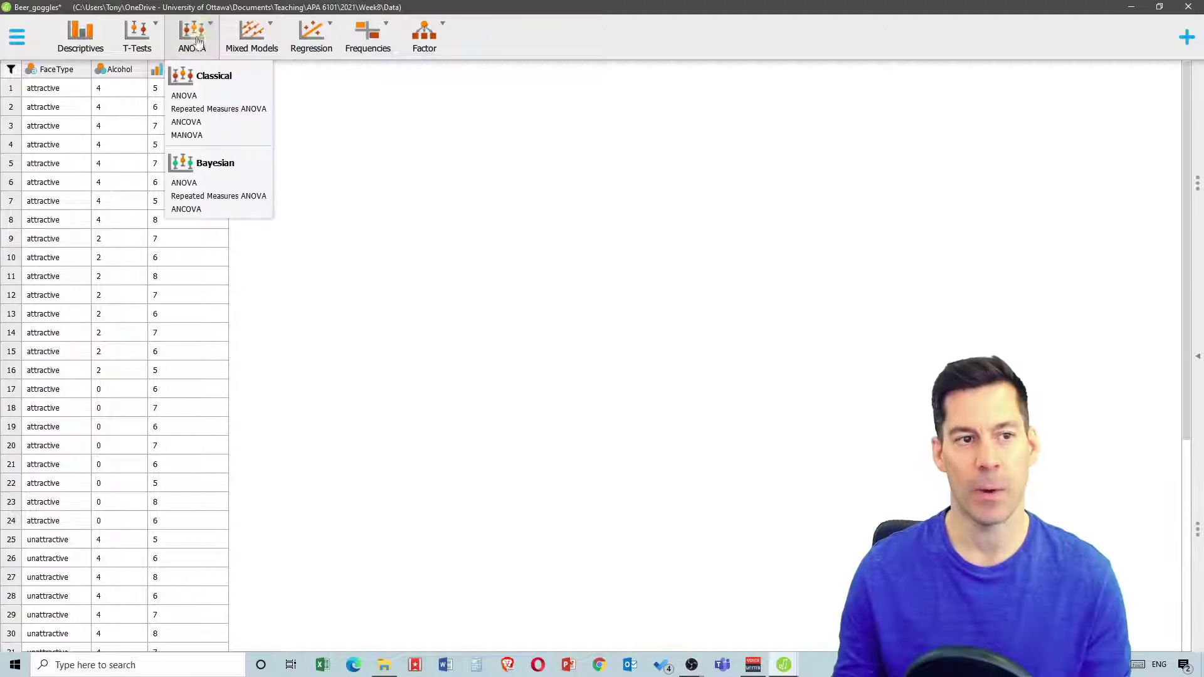
click(188, 95)
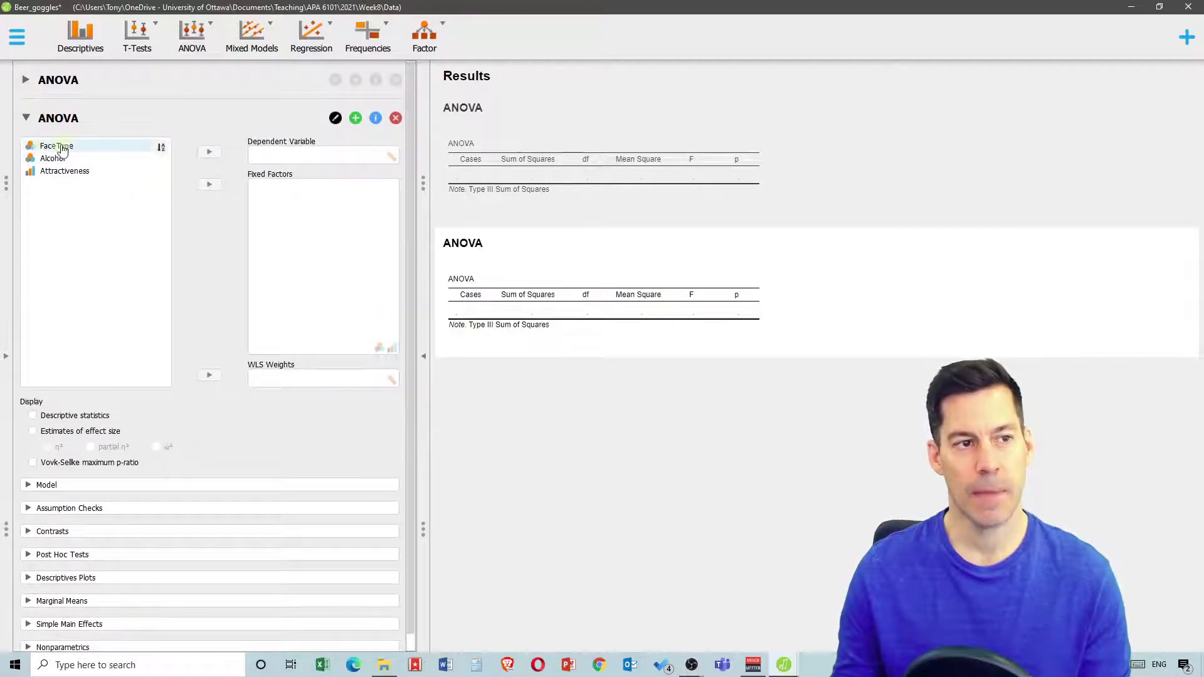
click(72, 172)
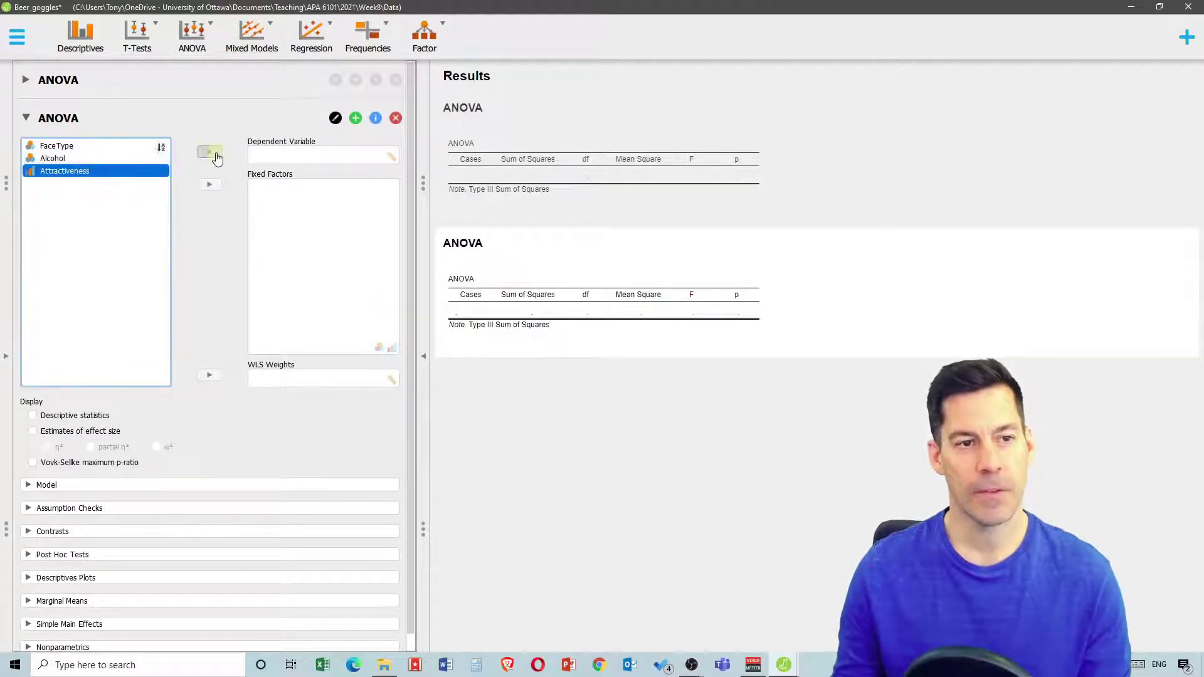
click(215, 155)
click(68, 148)
click(209, 183)
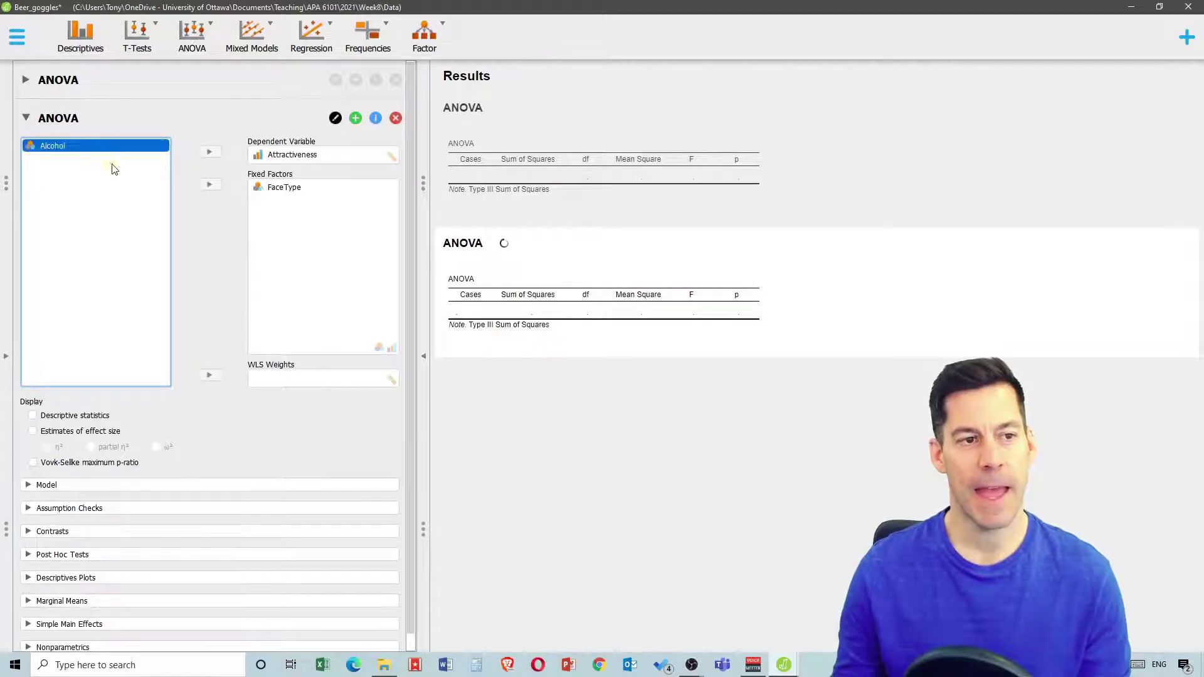
click(209, 184)
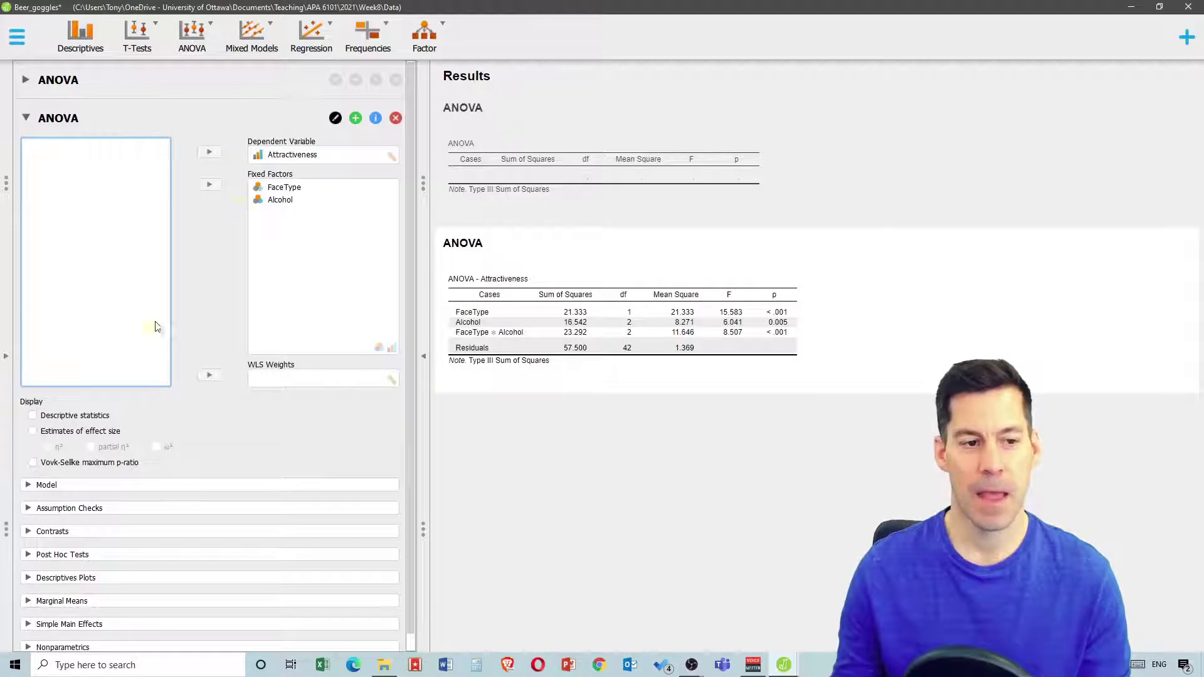
Add descriptive statistics, partial η² without η², and homogeneity tests to the ANOVA output
scroll(147, 336, down, 1)
click(33, 401)
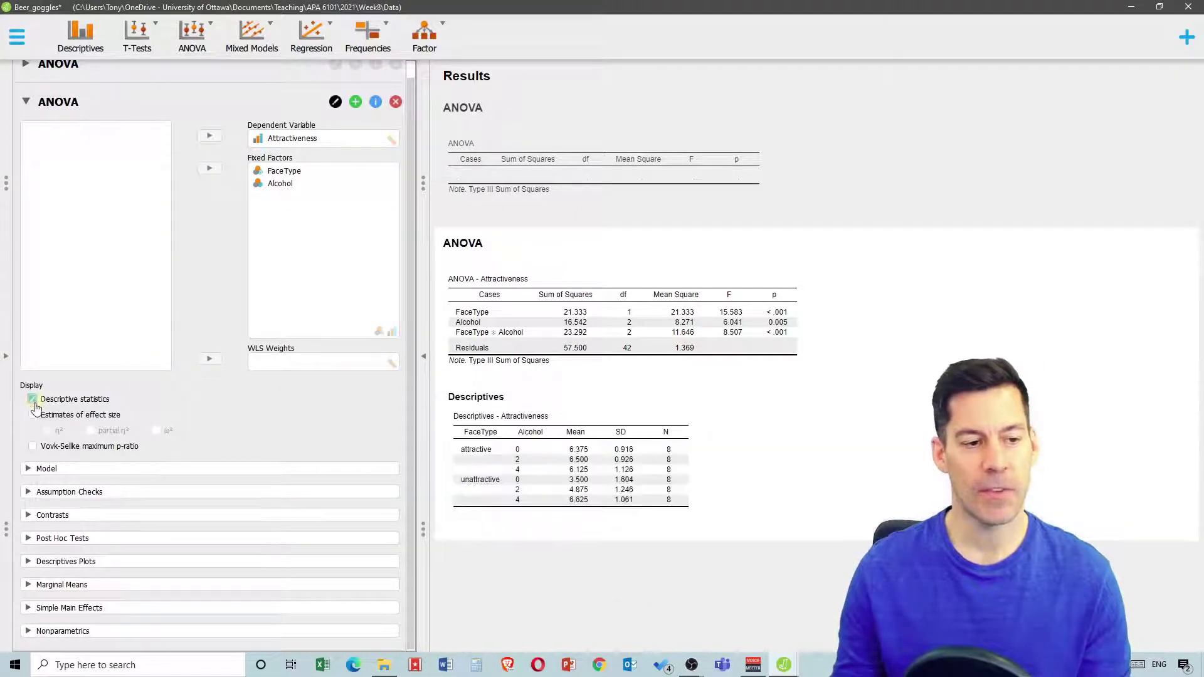
click(33, 414)
click(91, 431)
click(48, 432)
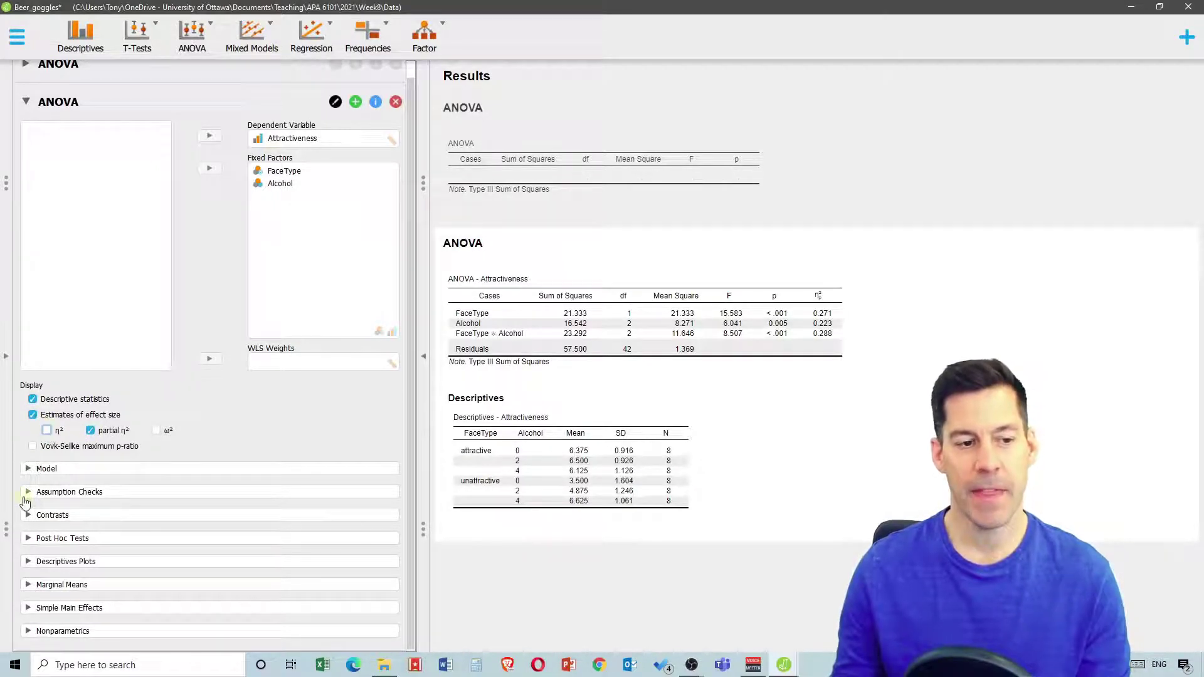
click(29, 493)
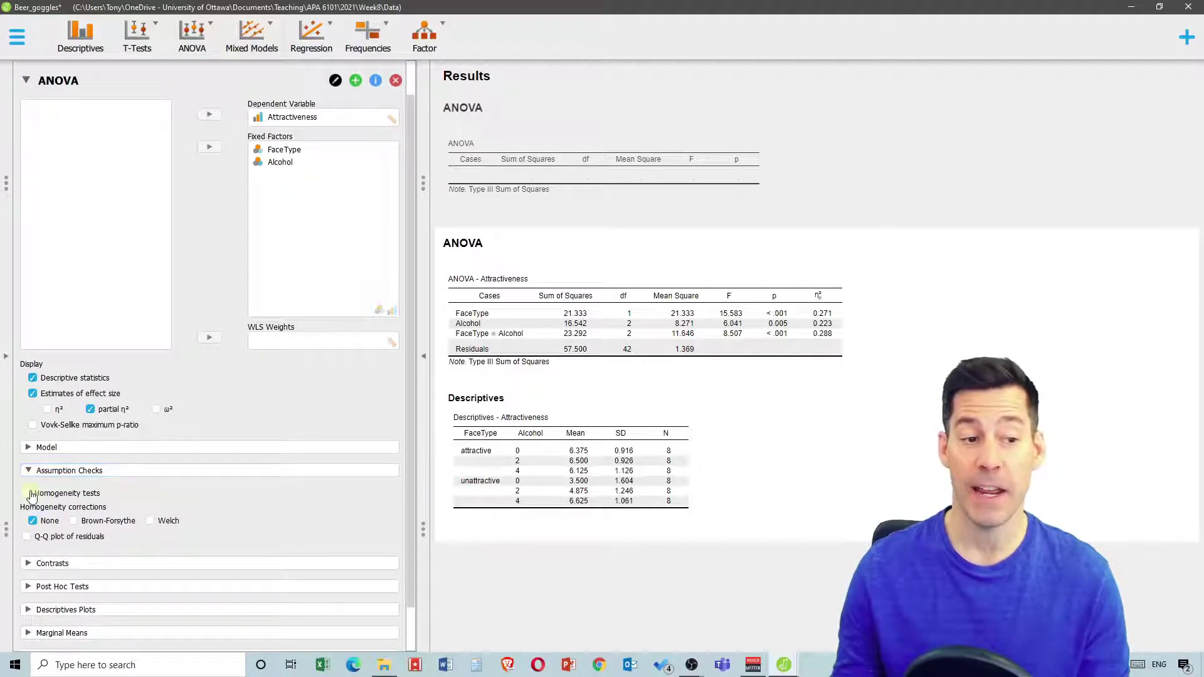
click(31, 494)
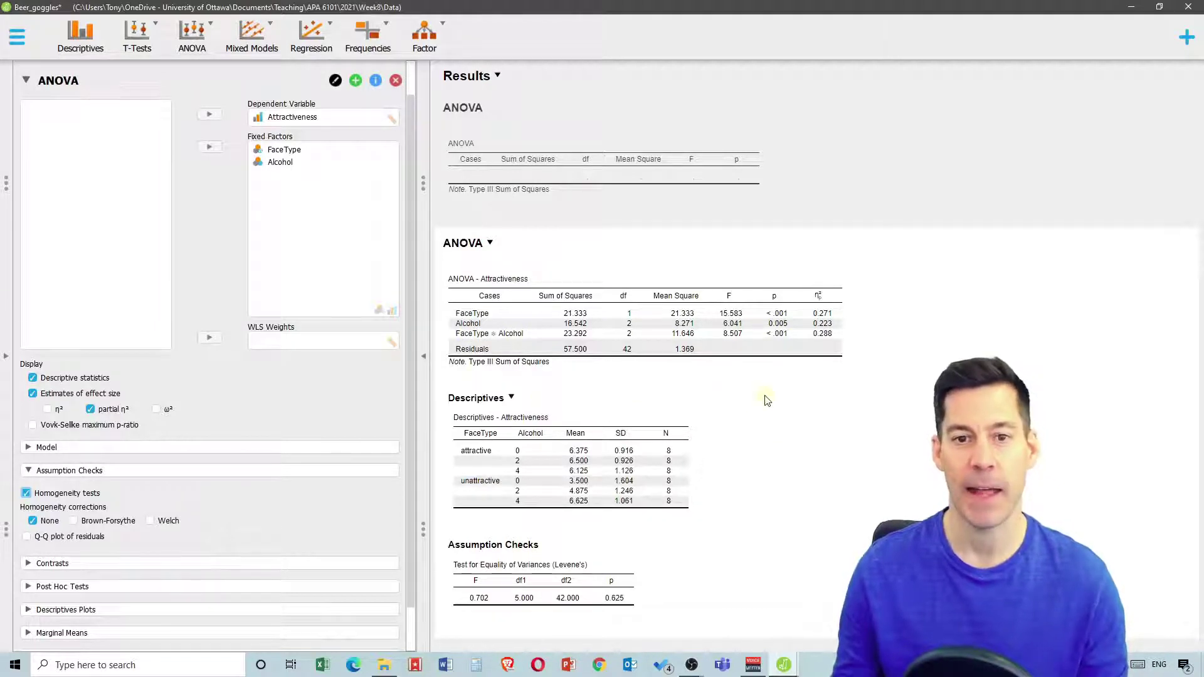
Create a descriptives plot with Alcohol on the horizontal axis, separate lines for FaceType, and 95% confidence interval error bars
scroll(161, 401, down, 2)
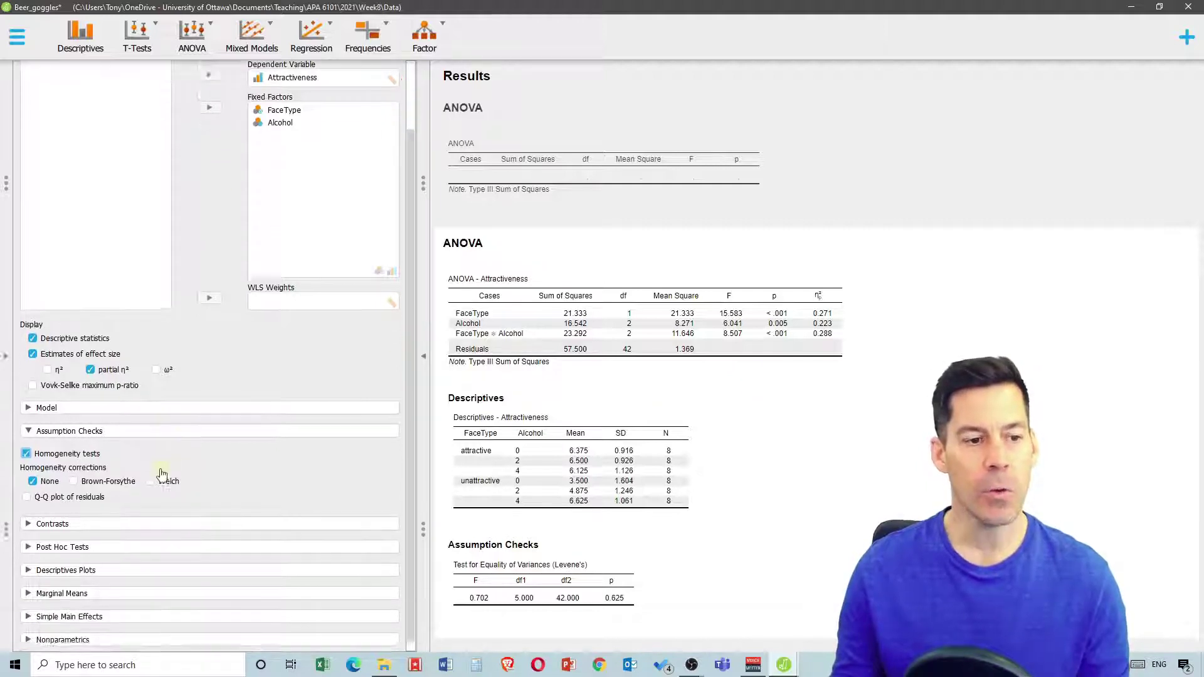
click(27, 565)
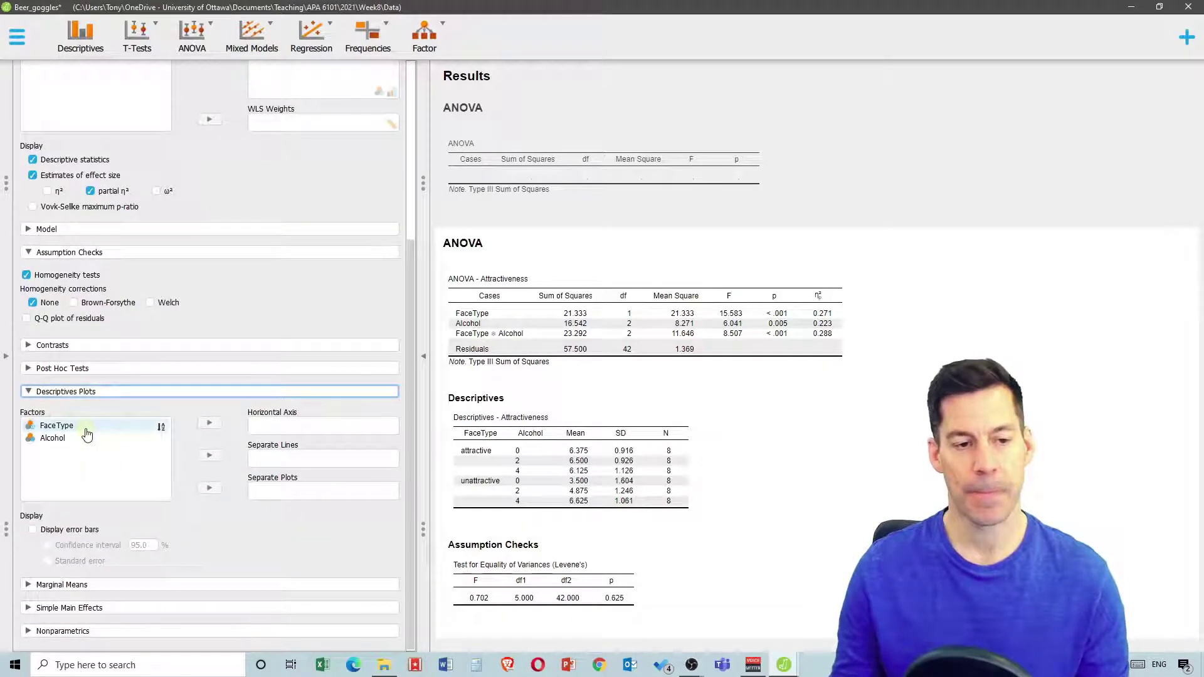
click(86, 428)
click(209, 455)
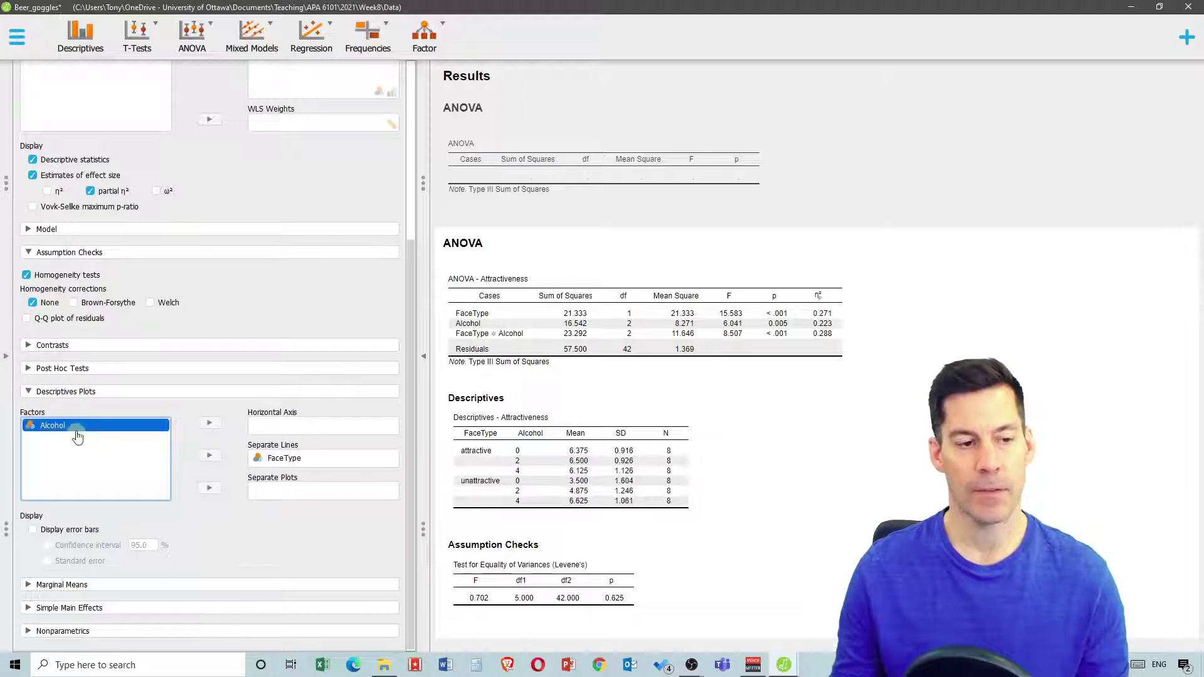
click(213, 424)
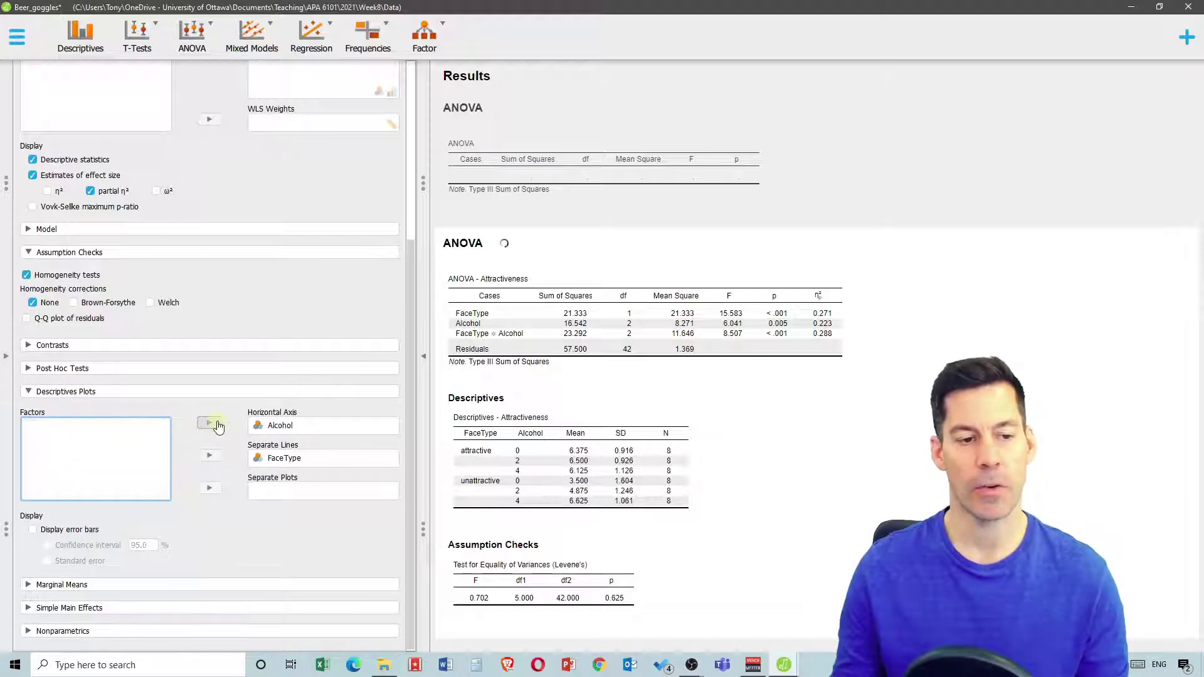
scroll(707, 349, down, 3)
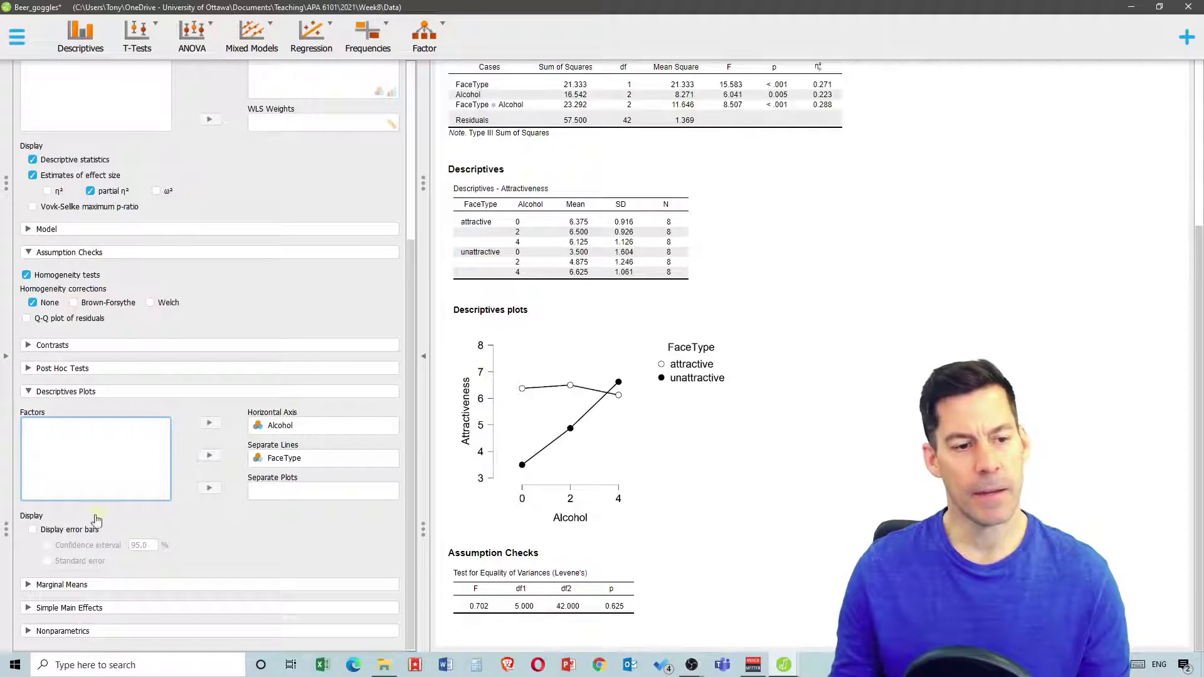
click(33, 530)
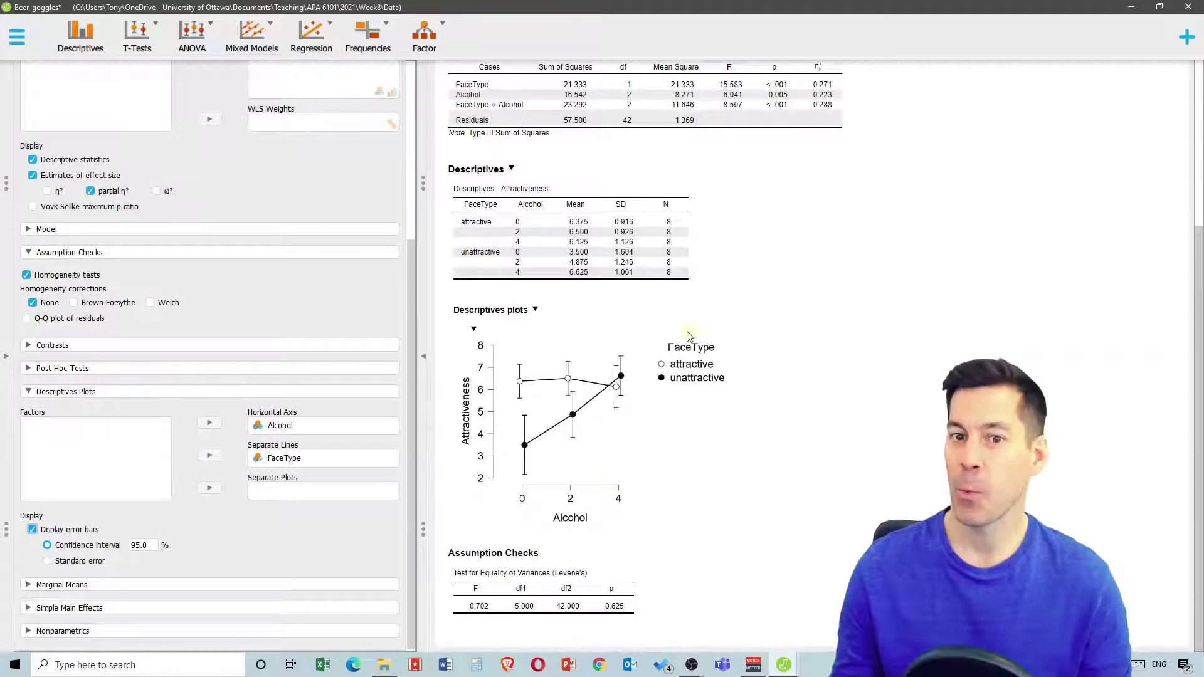
Run post hoc tests on FaceType, Alcohol and their interaction, adding the Bonferroni correction alongside Tukey
click(27, 369)
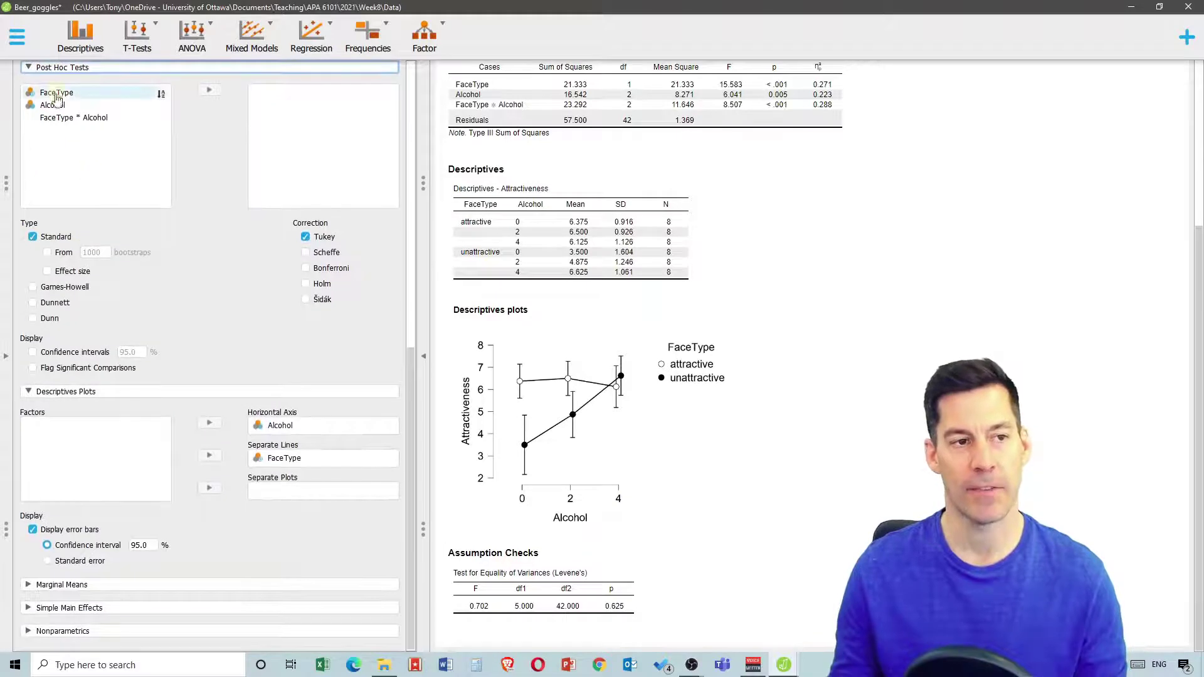
click(57, 94)
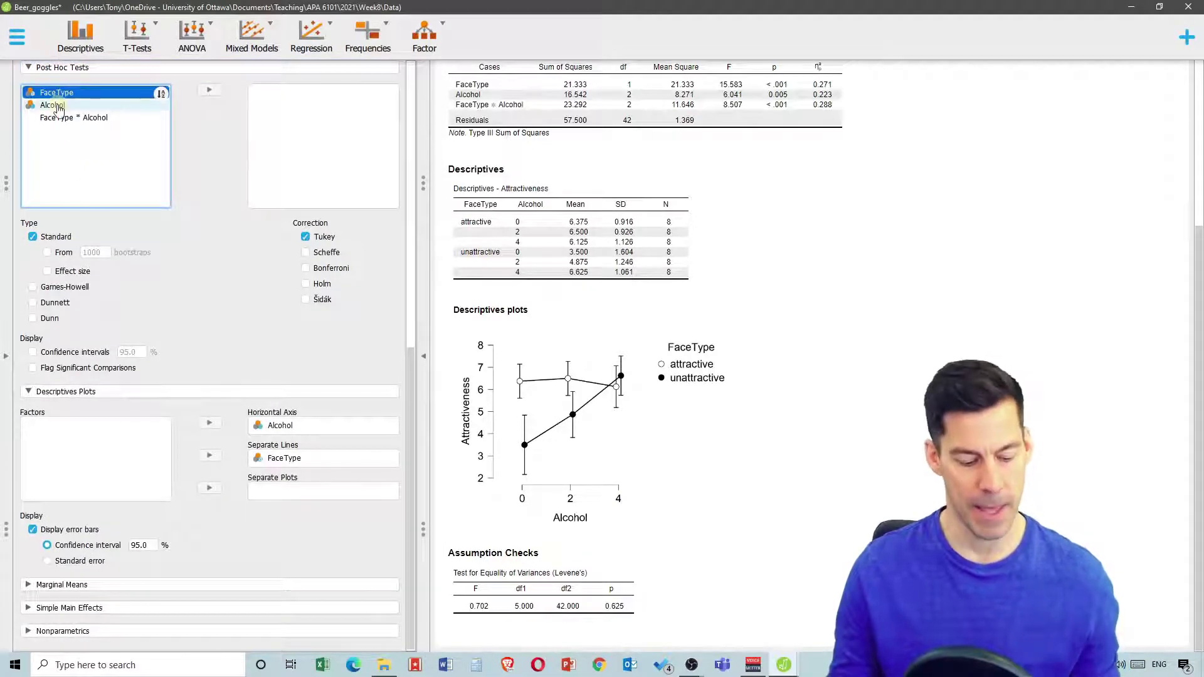
ctrl+click(54, 105)
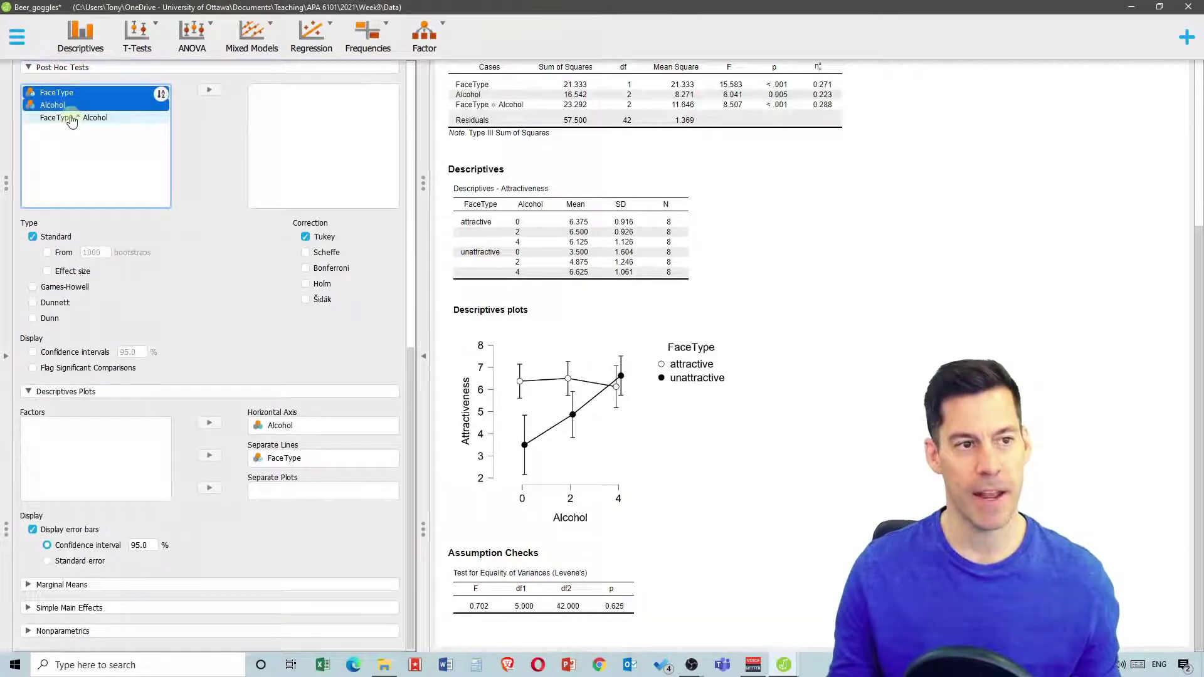
ctrl+click(72, 119)
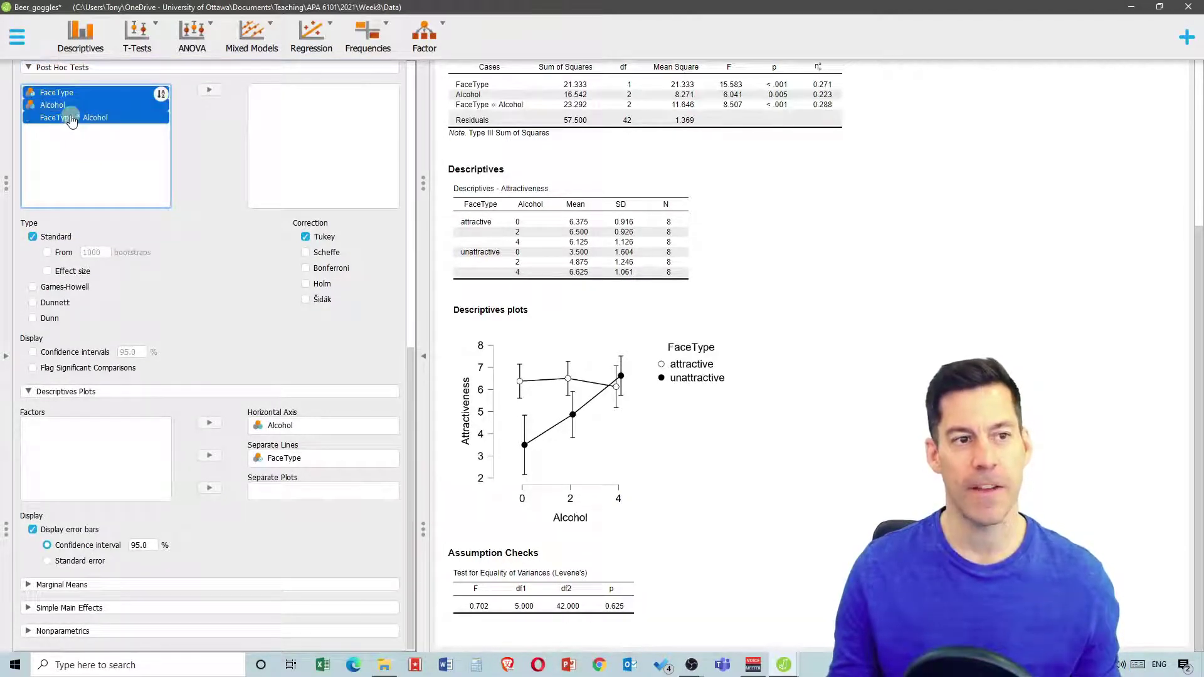
click(210, 92)
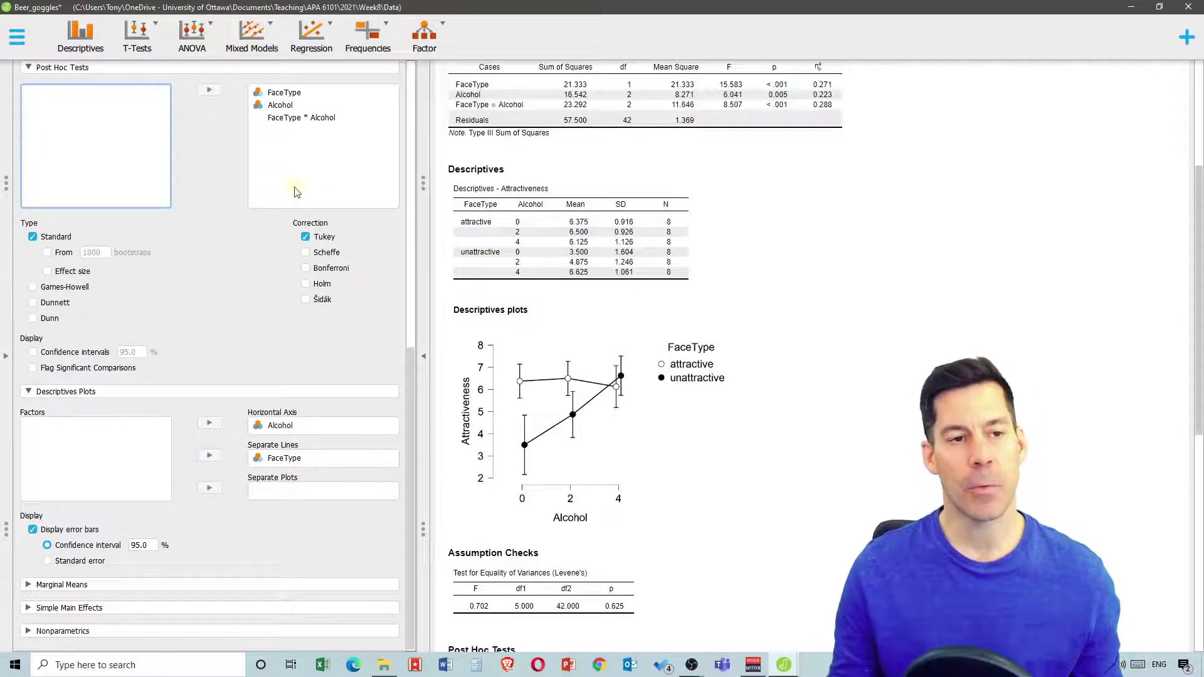
click(311, 272)
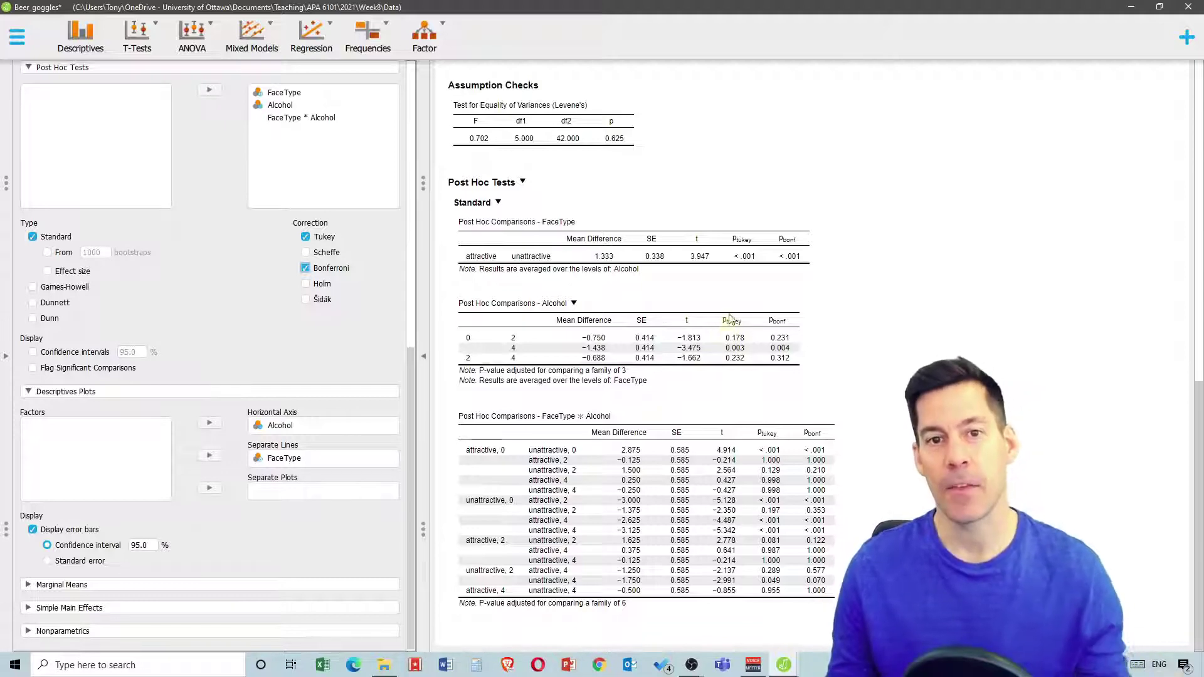
Compare the post hoc tables for Alcohol and the FaceType by Alcohol interaction with the descriptives plot of Attractiveness
scroll(733, 313, up, 5)
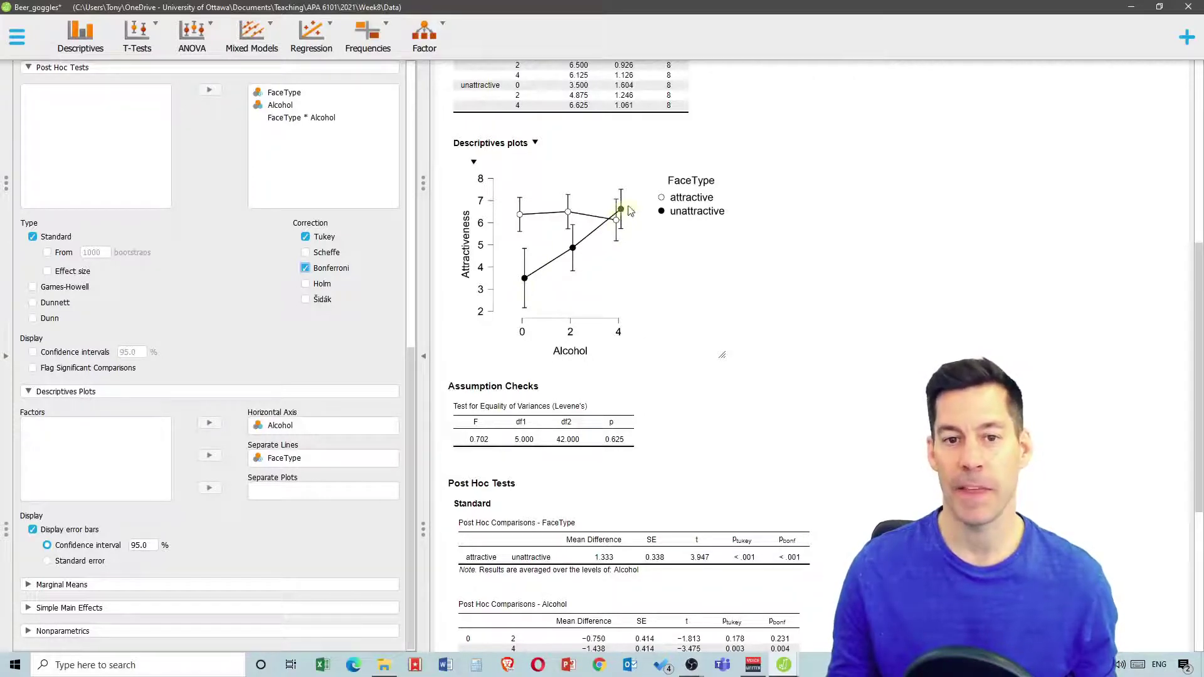
scroll(618, 257, down, 3)
scroll(618, 257, down, 1)
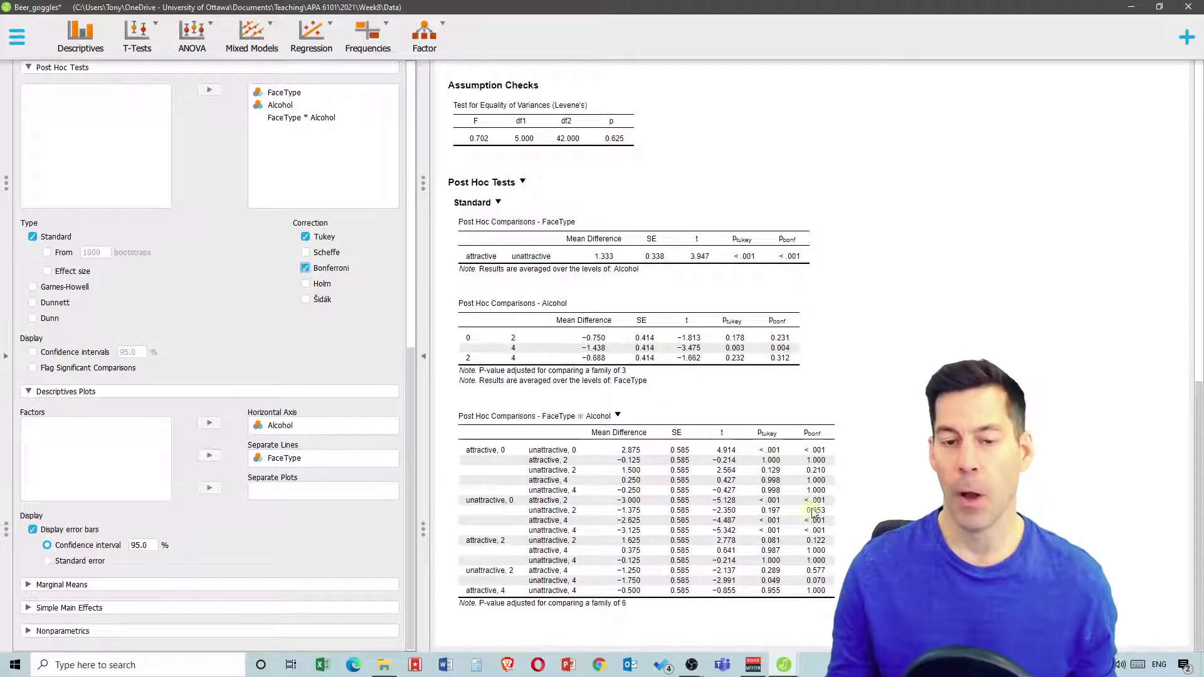
scroll(758, 498, up, 2)
scroll(757, 499, down, 1)
scroll(757, 500, up, 2)
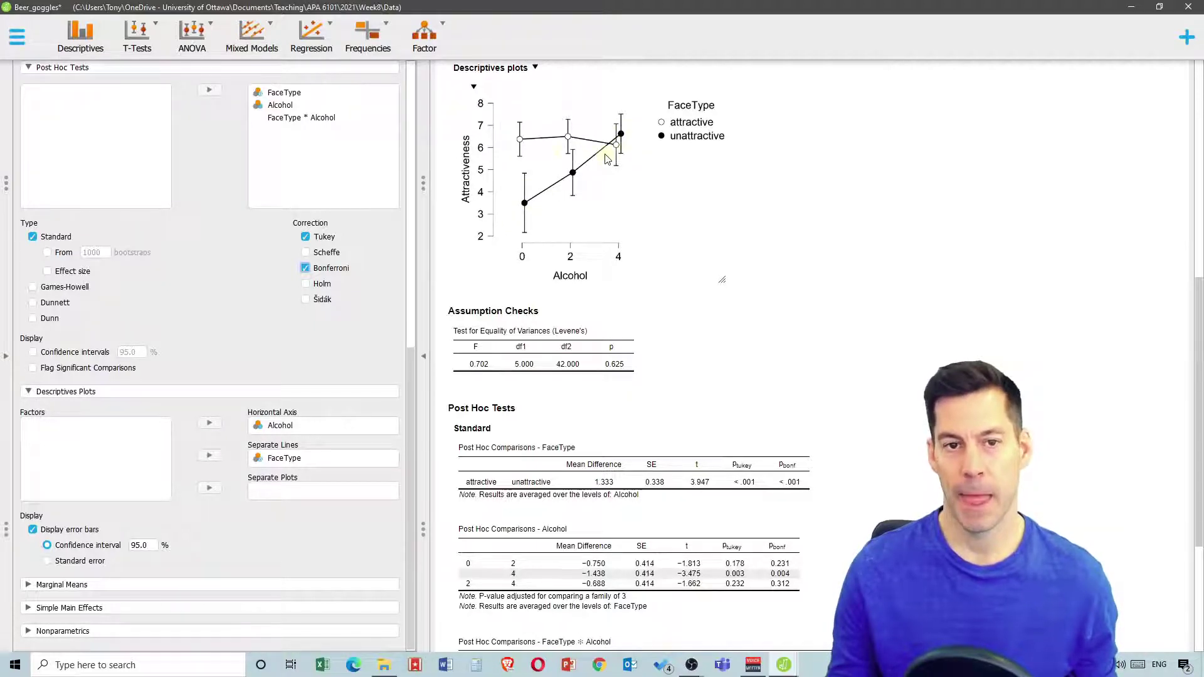
scroll(533, 126, down, 2)
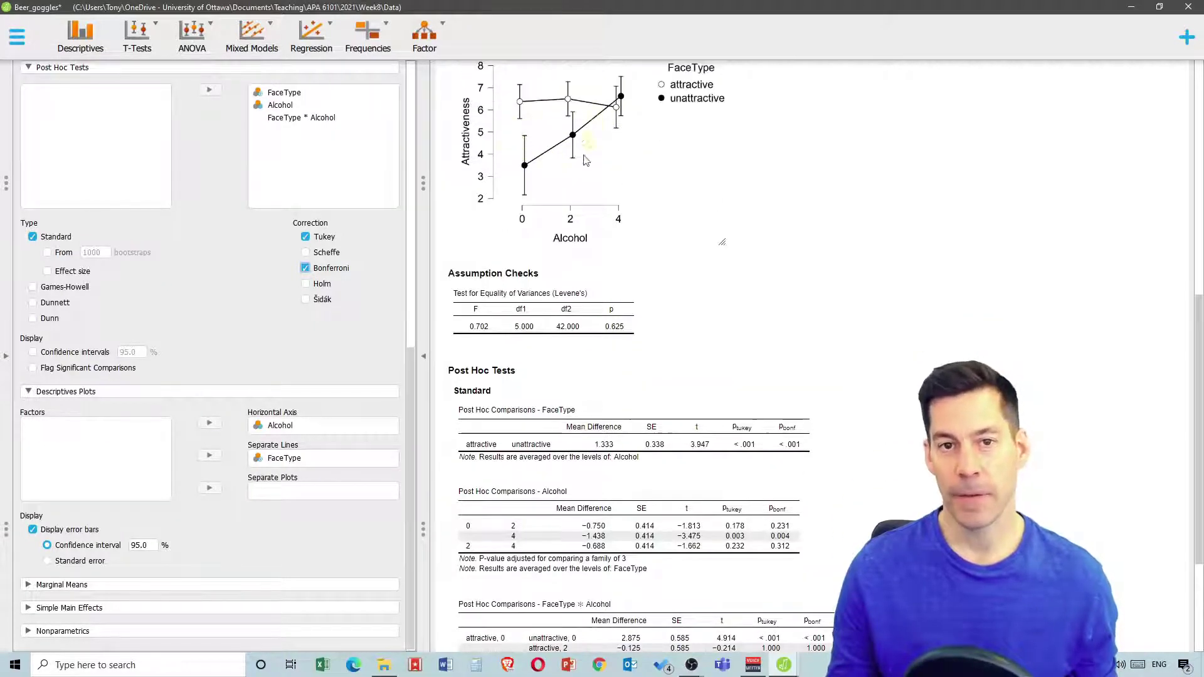
scroll(555, 409, down, 5)
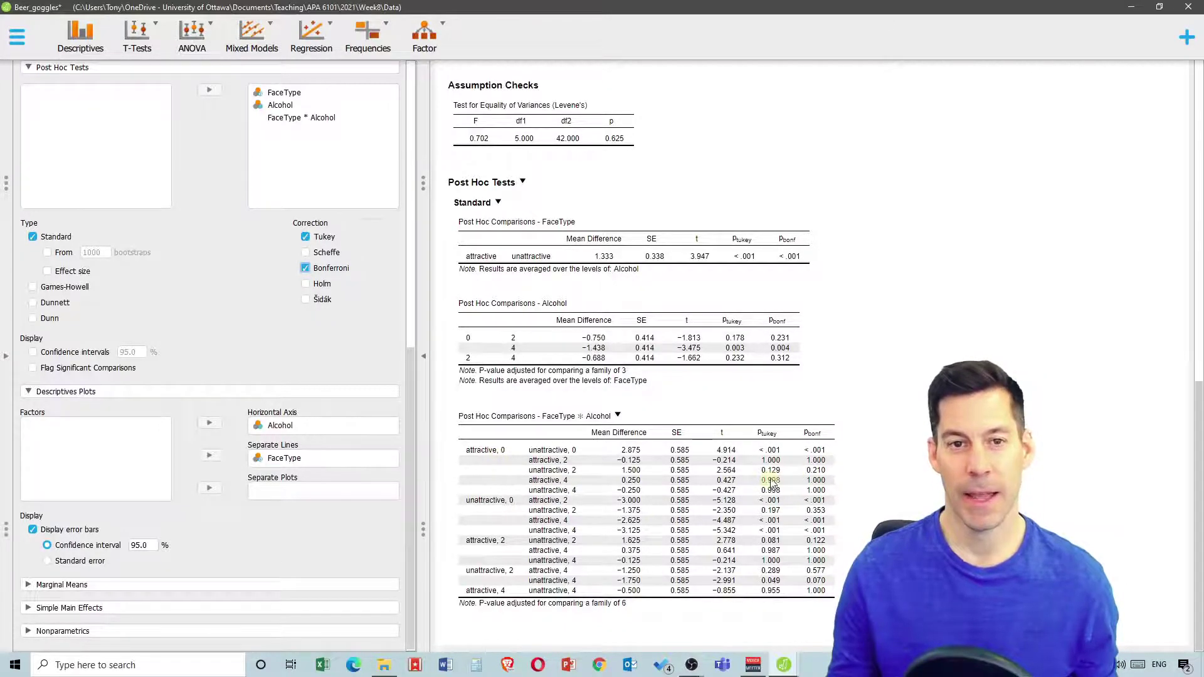
scroll(771, 484, up, 6)
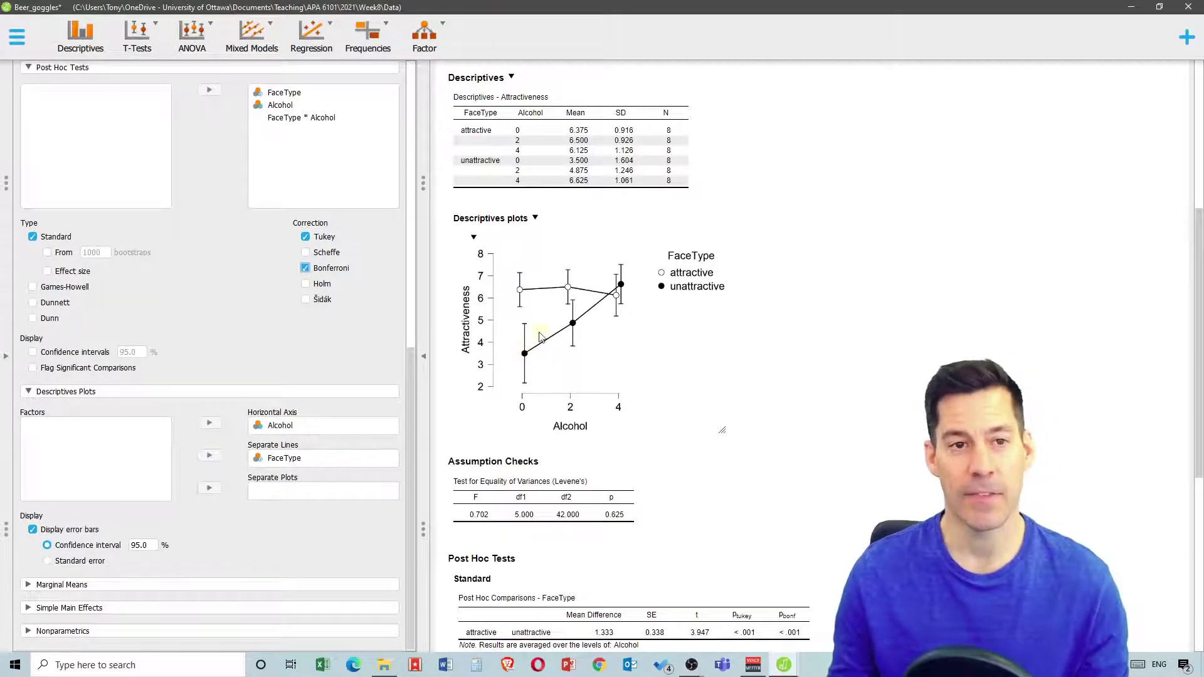
Switch to the CoreTemp_mixed_wide data set and create a new classical repeated measures ANOVA
click(17, 37)
click(323, 161)
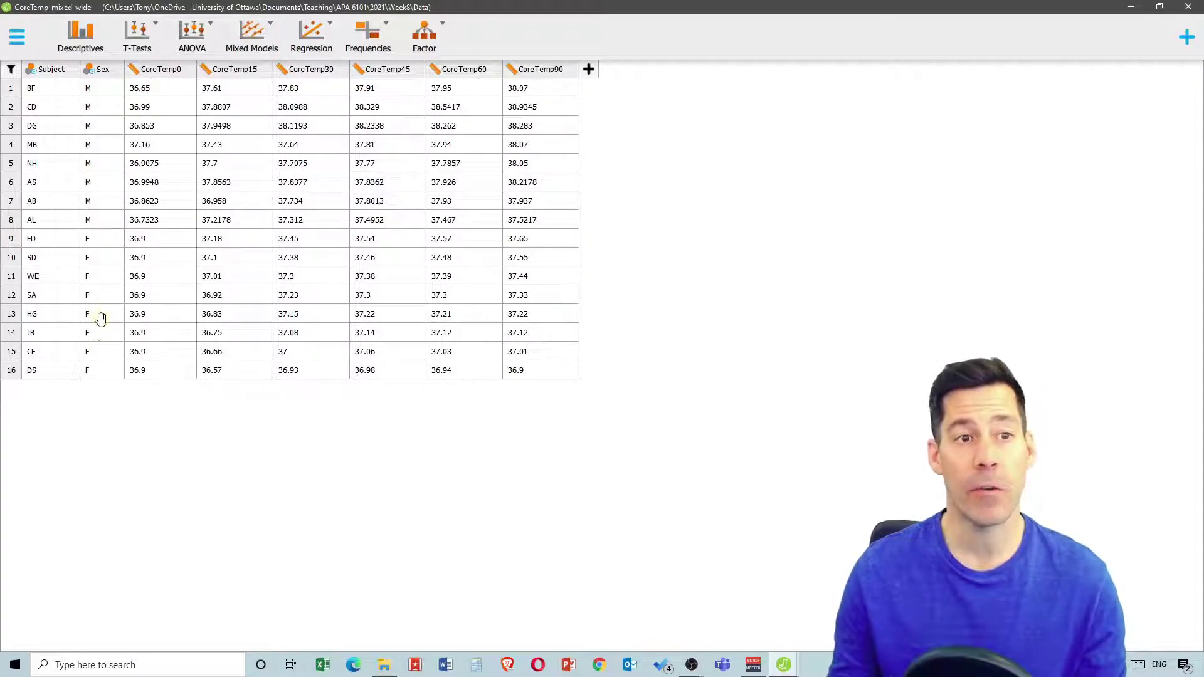
click(210, 35)
click(229, 112)
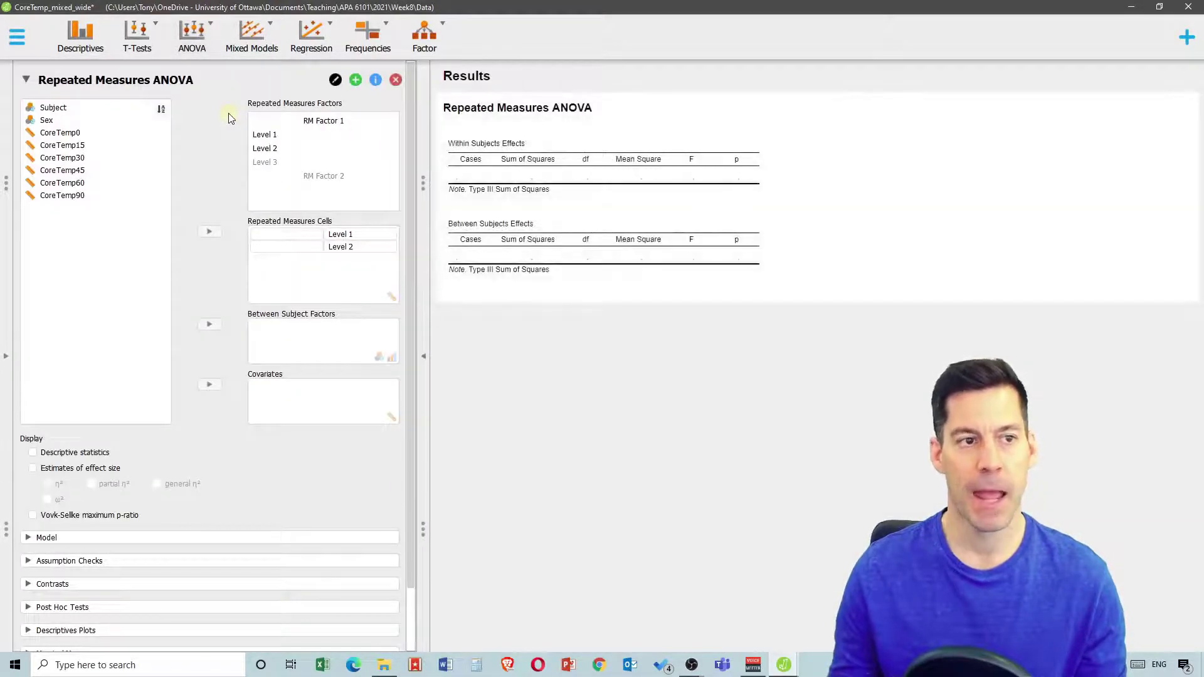
Name the repeated measures factor time and set its first two levels to 0 and 15
click(327, 122)
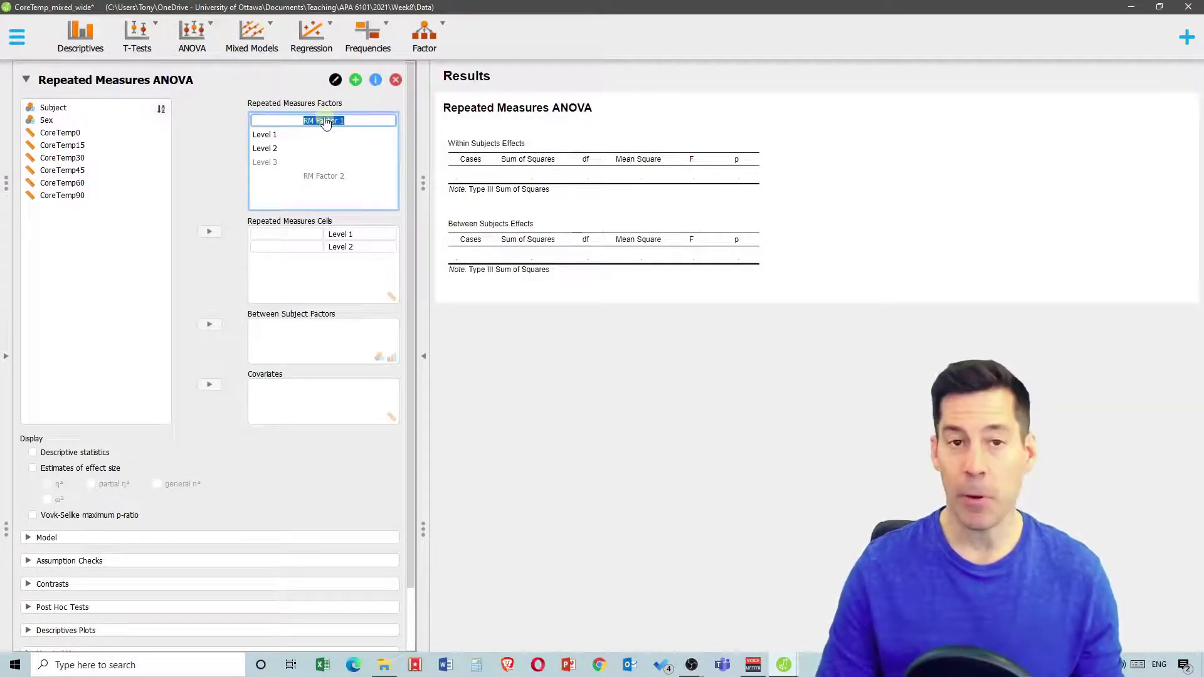
text(Time)
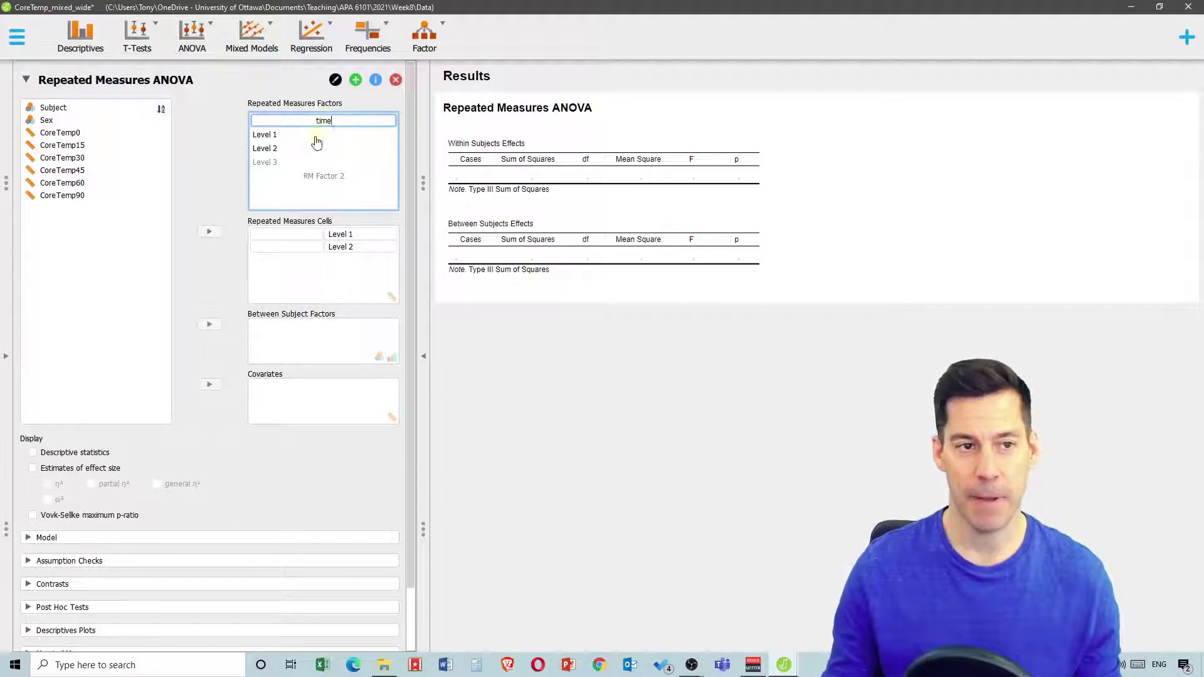
click(276, 136)
text(0)
click(278, 150)
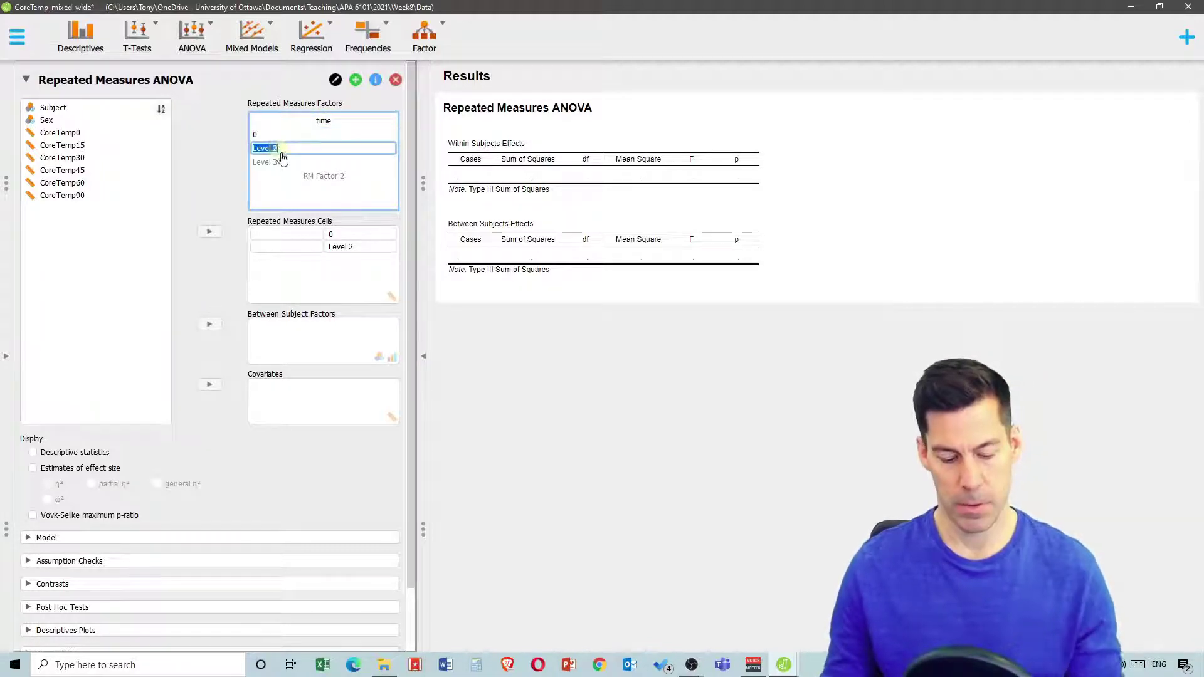
text(15)
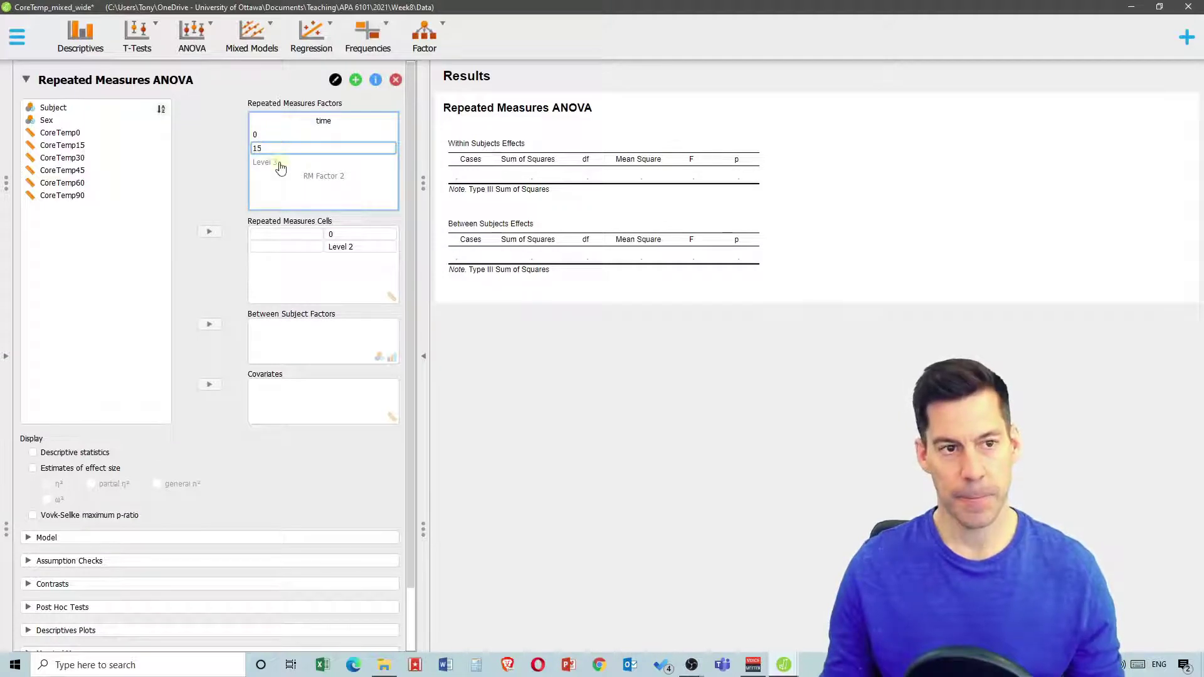
Add the levels 30, 45, 60 and 90 to the time factor
click(277, 165)
text(30)
key(Return)
click(282, 176)
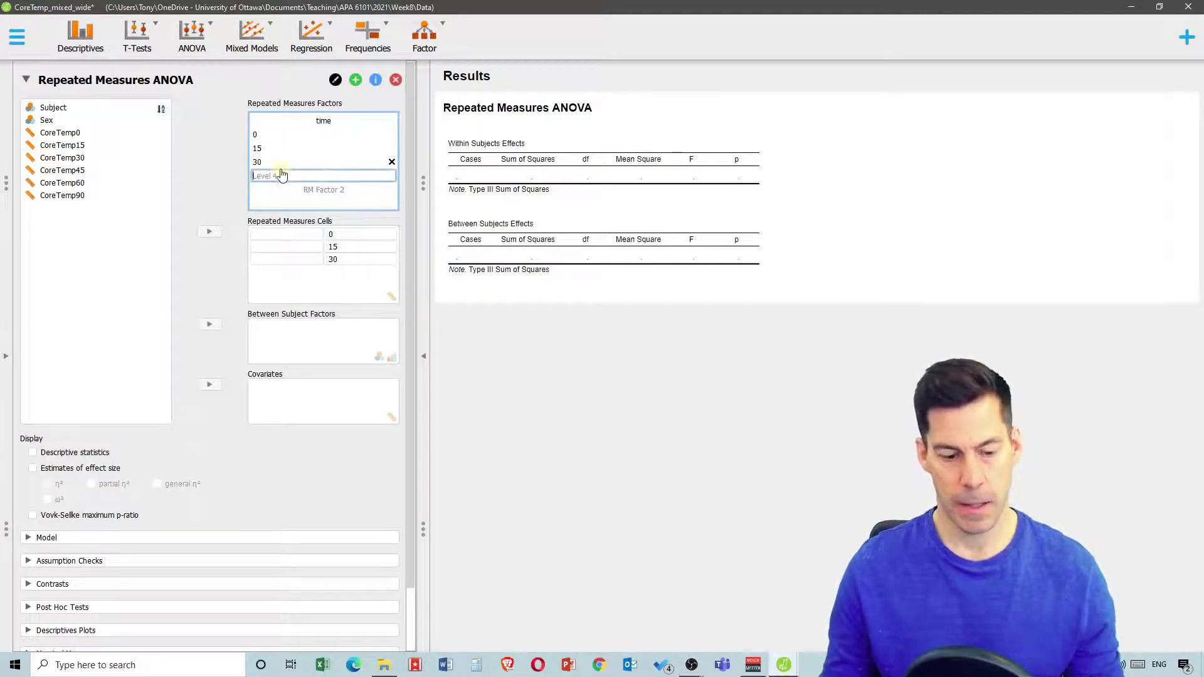
text(45)
key(Return)
click(279, 190)
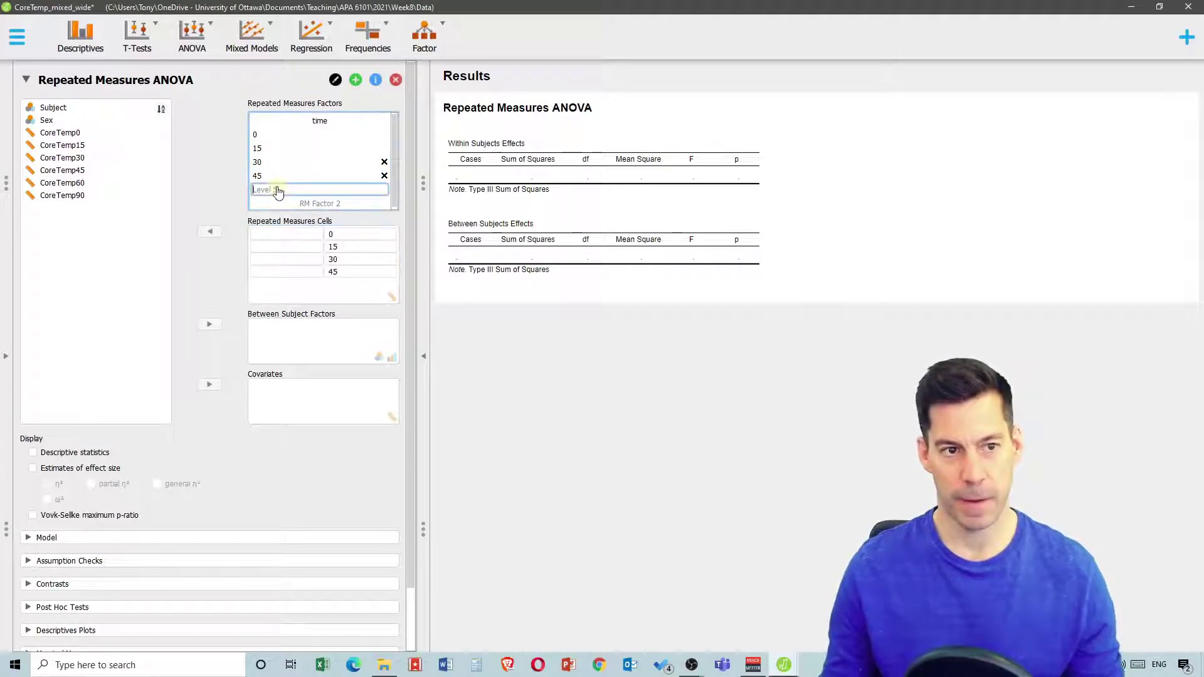
text(60)
key(Return)
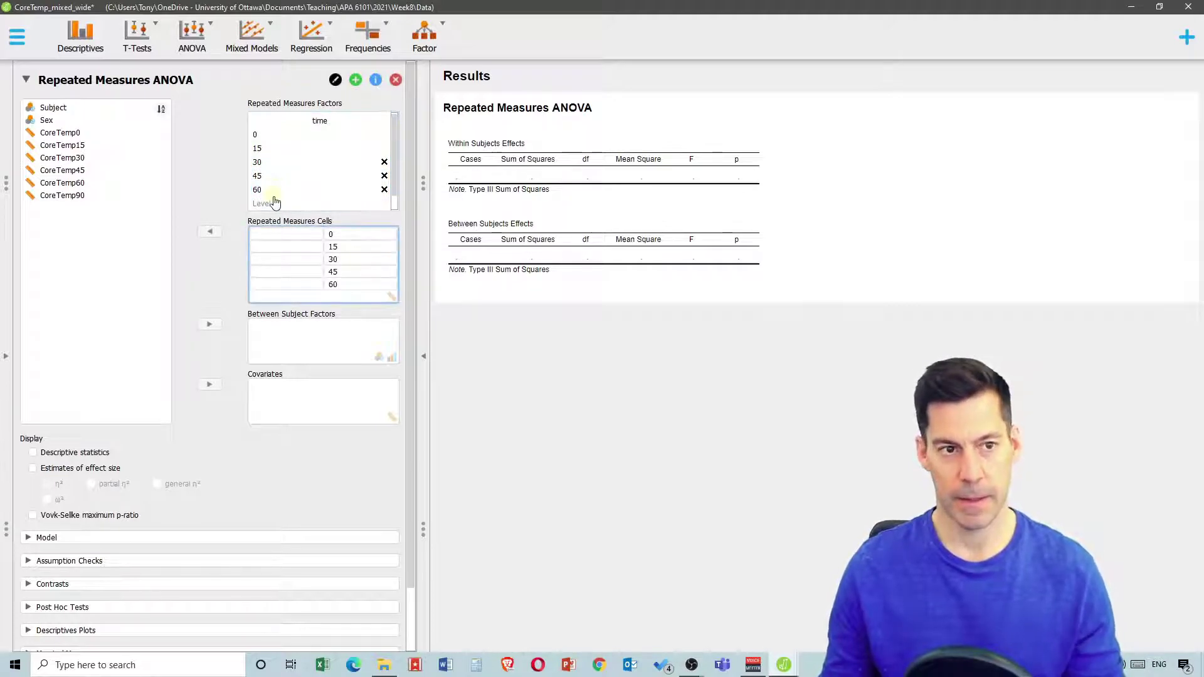
click(272, 204)
text(90)
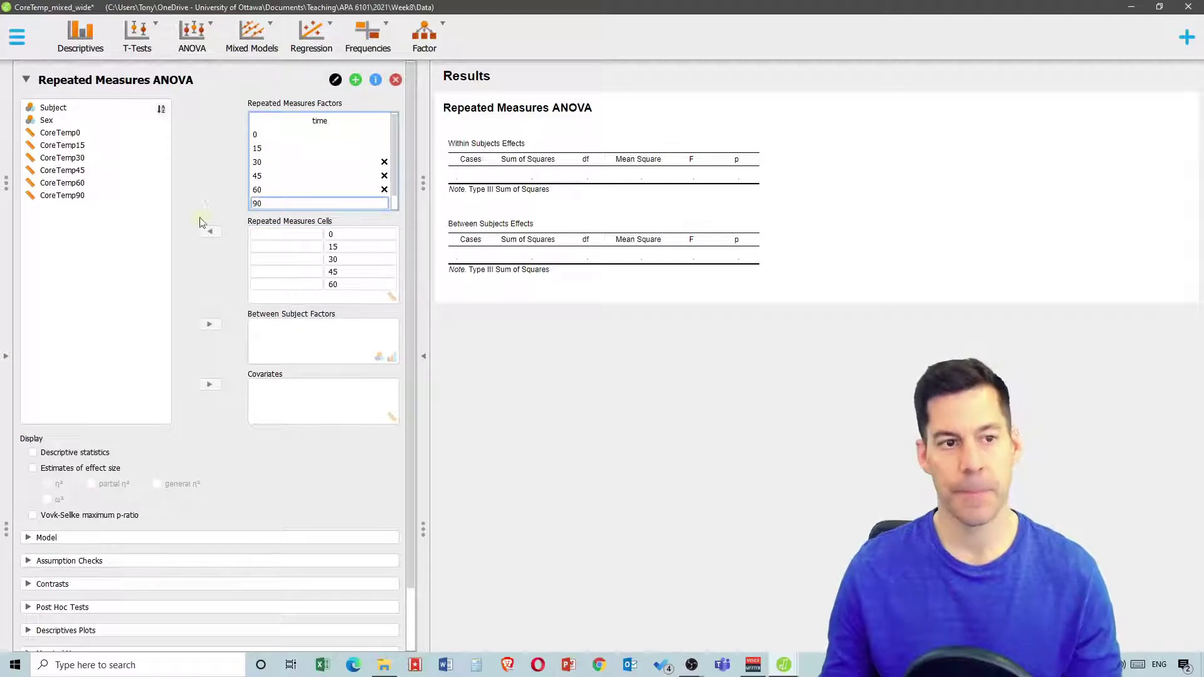
key(Return)
Assign CoreTemp0 through CoreTemp90 to the matching time cells and set Sex as the between-subject factor
drag(74, 136, 82, 202)
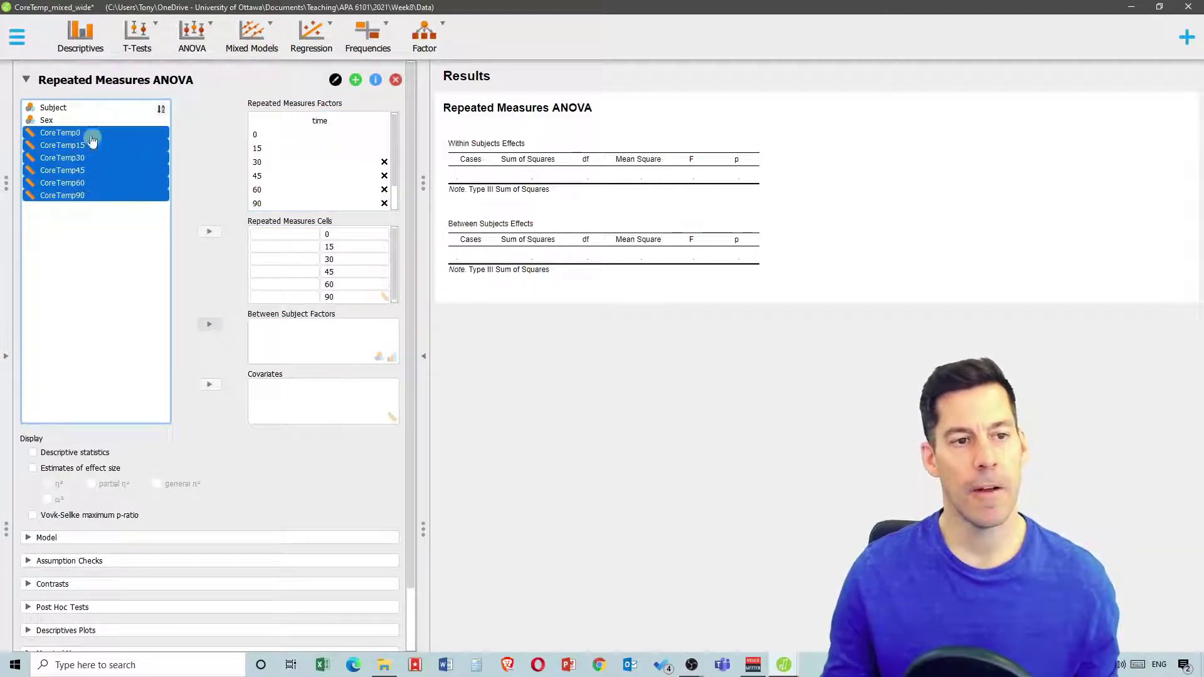
click(210, 232)
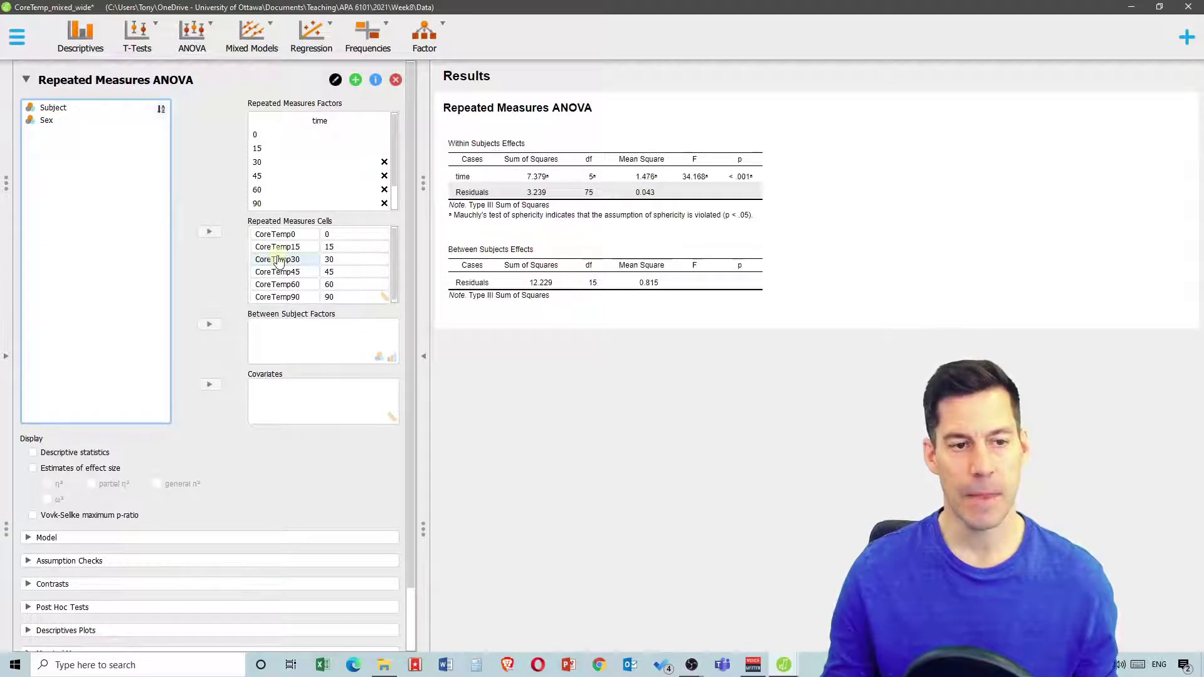
click(52, 123)
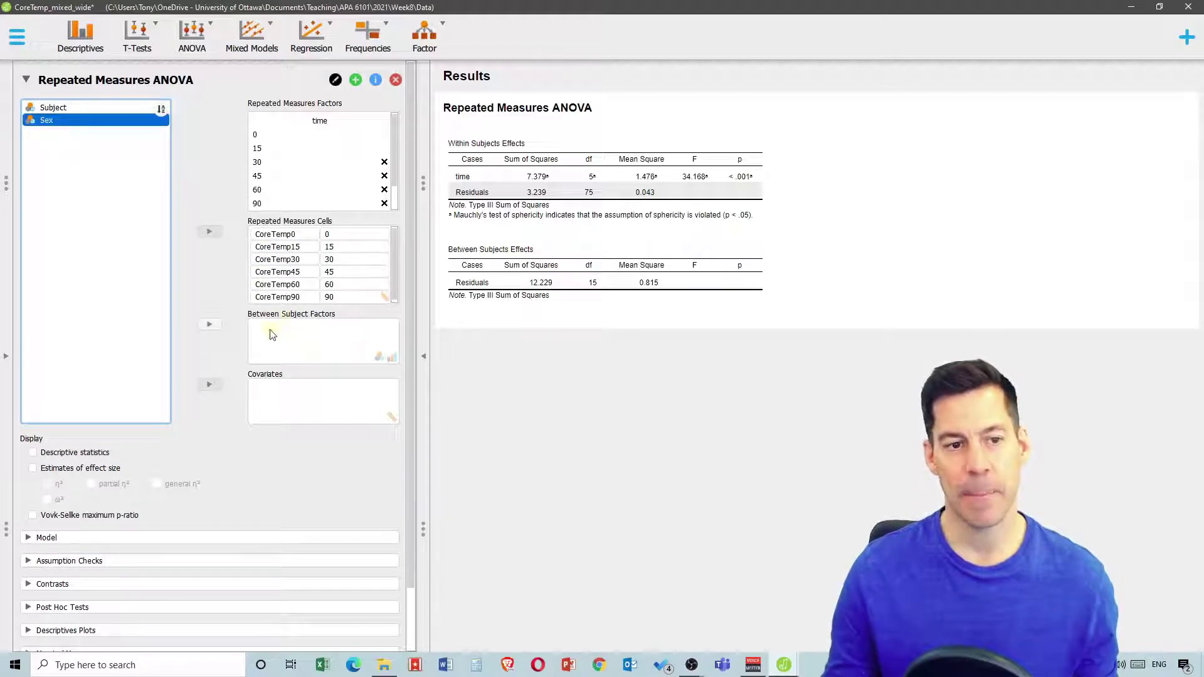
click(209, 324)
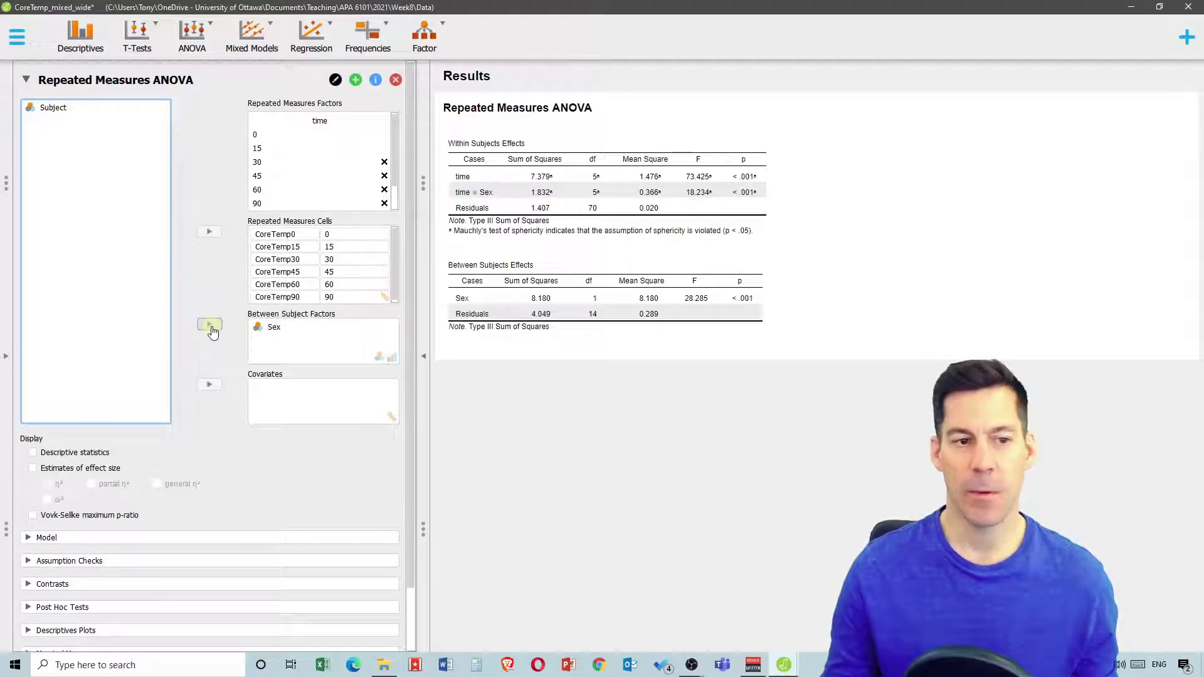
Add descriptive statistics and partial η² without η² to the repeated measures ANOVA output
click(32, 452)
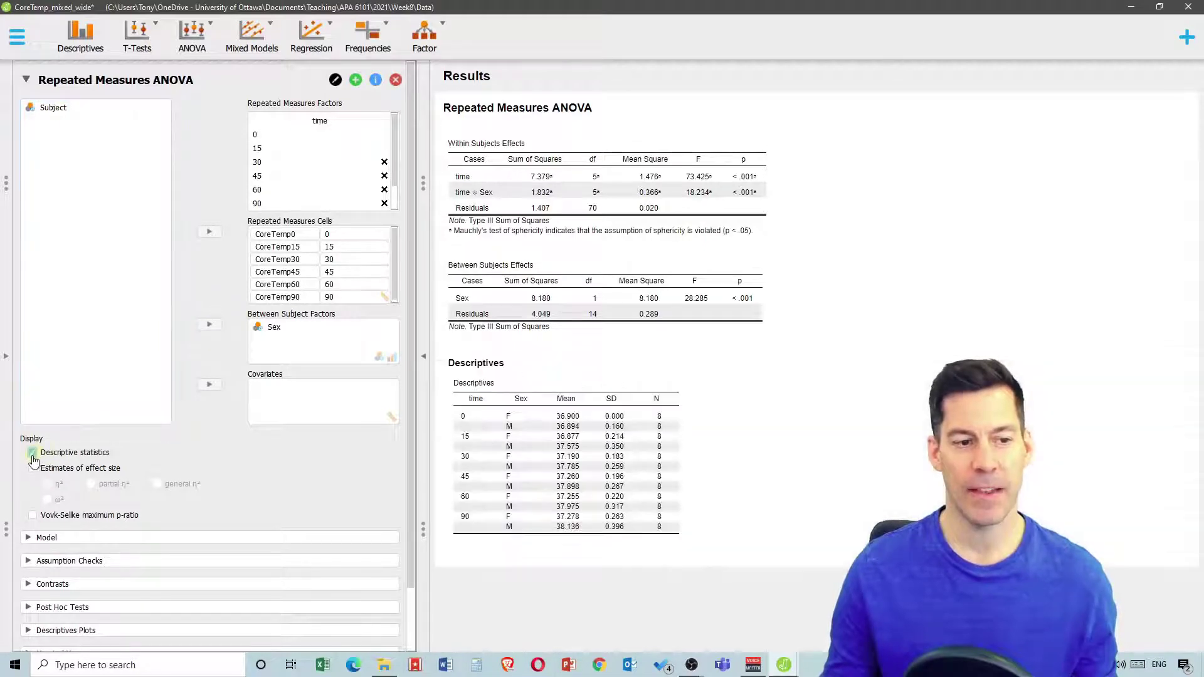
click(33, 468)
click(91, 484)
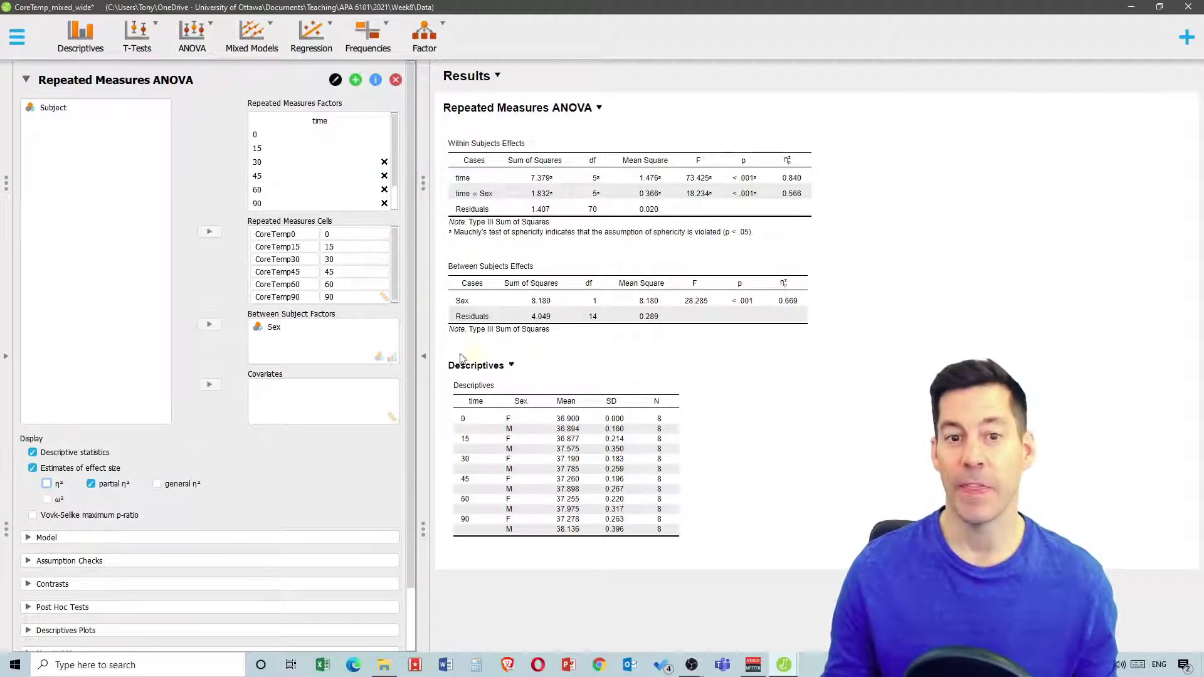
Create a descriptives plot with time on the horizontal axis and separate lines for Sex
scroll(264, 341, down, 1)
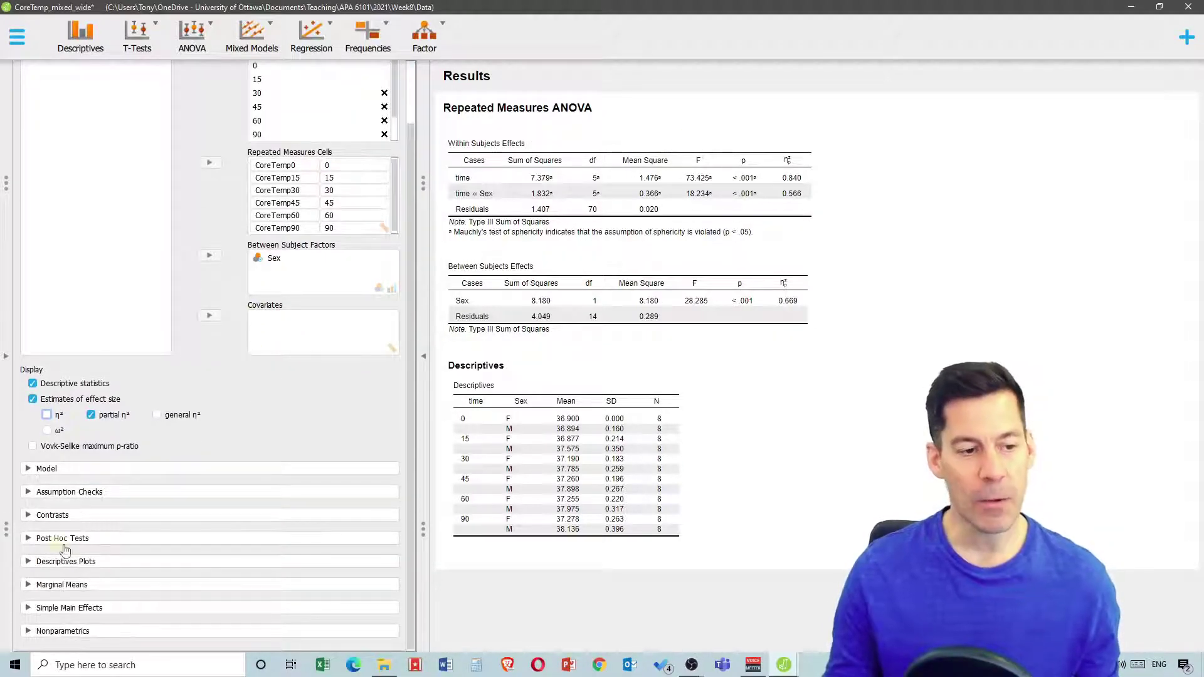
click(27, 562)
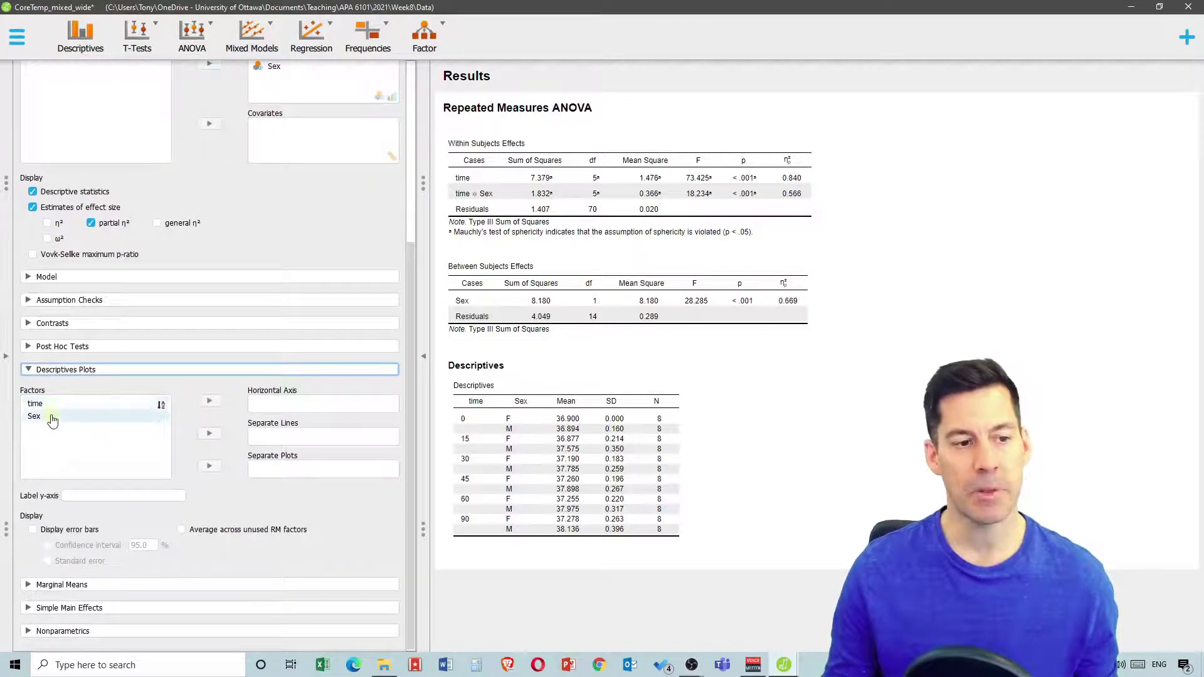
click(53, 407)
click(208, 401)
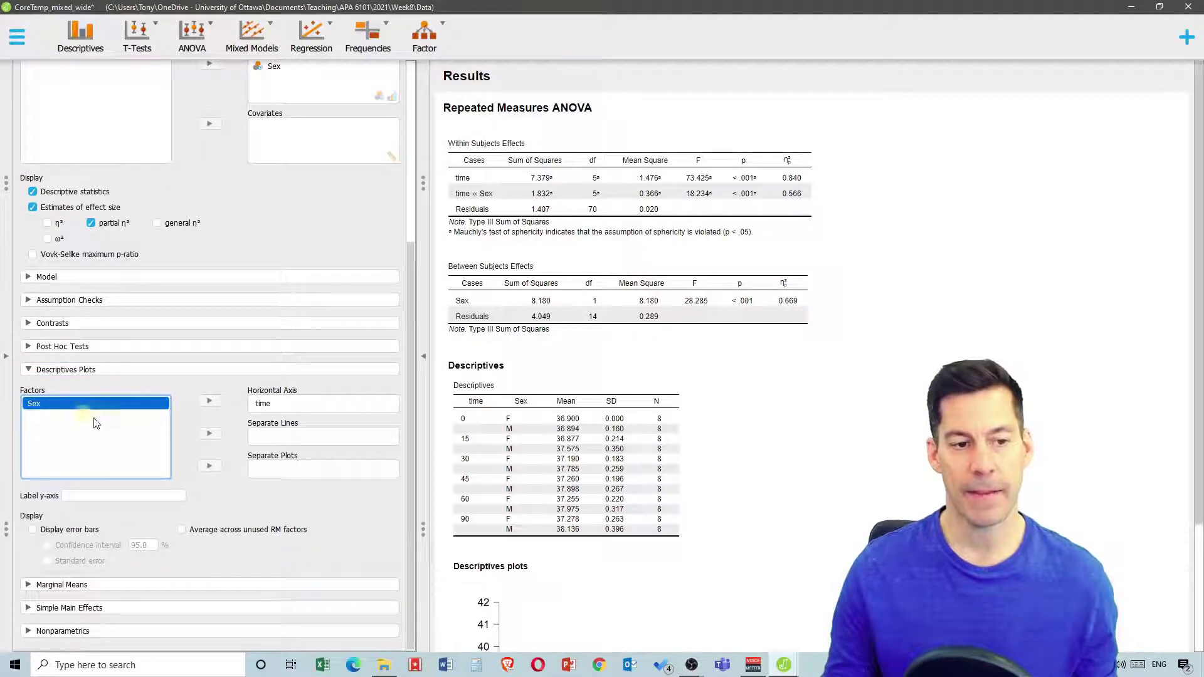
click(209, 433)
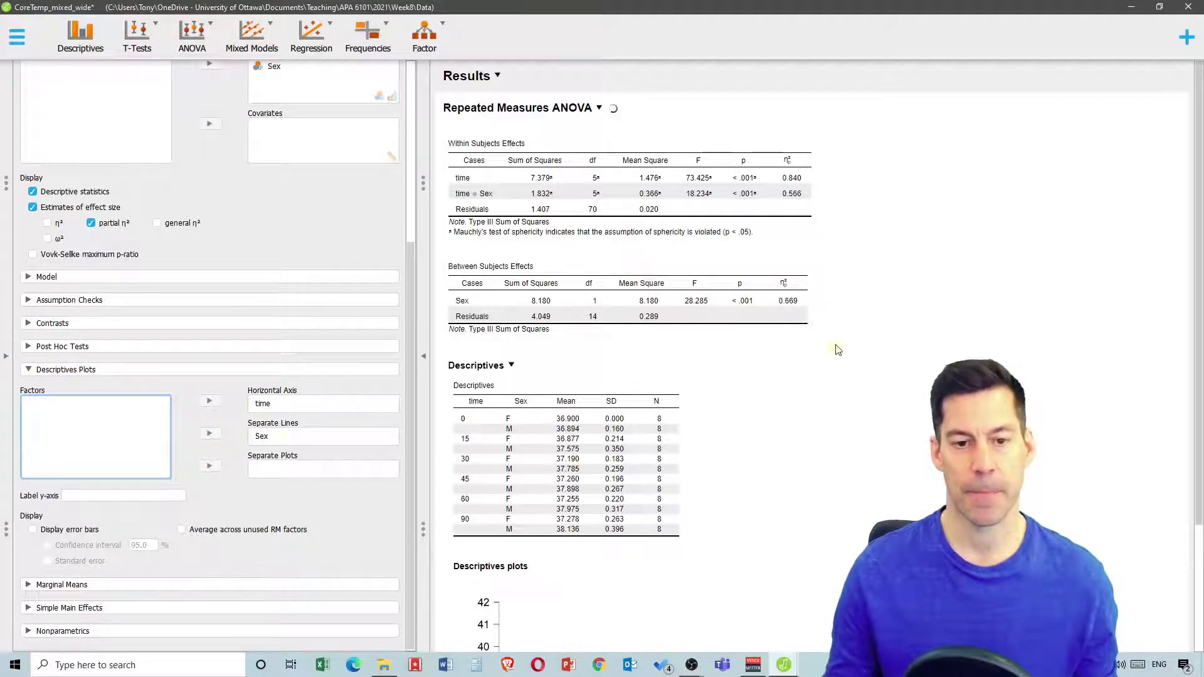
scroll(822, 326, down, 3)
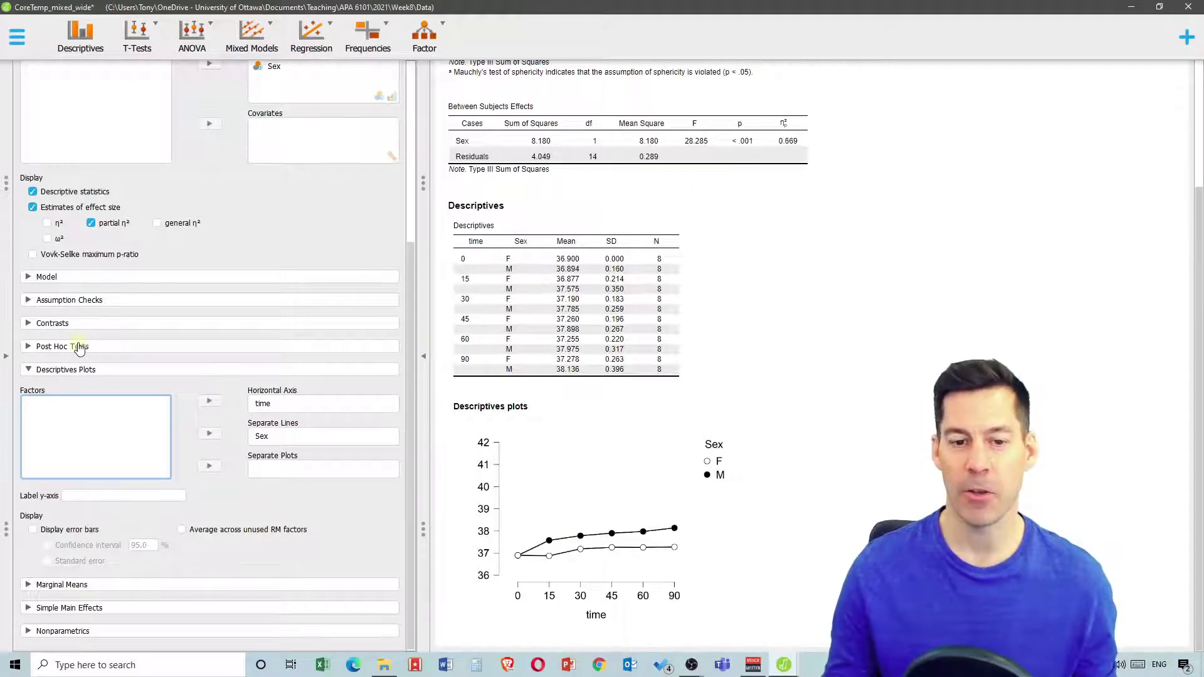
Run post hoc tests on time, Sex and the Sex by time interaction
click(29, 347)
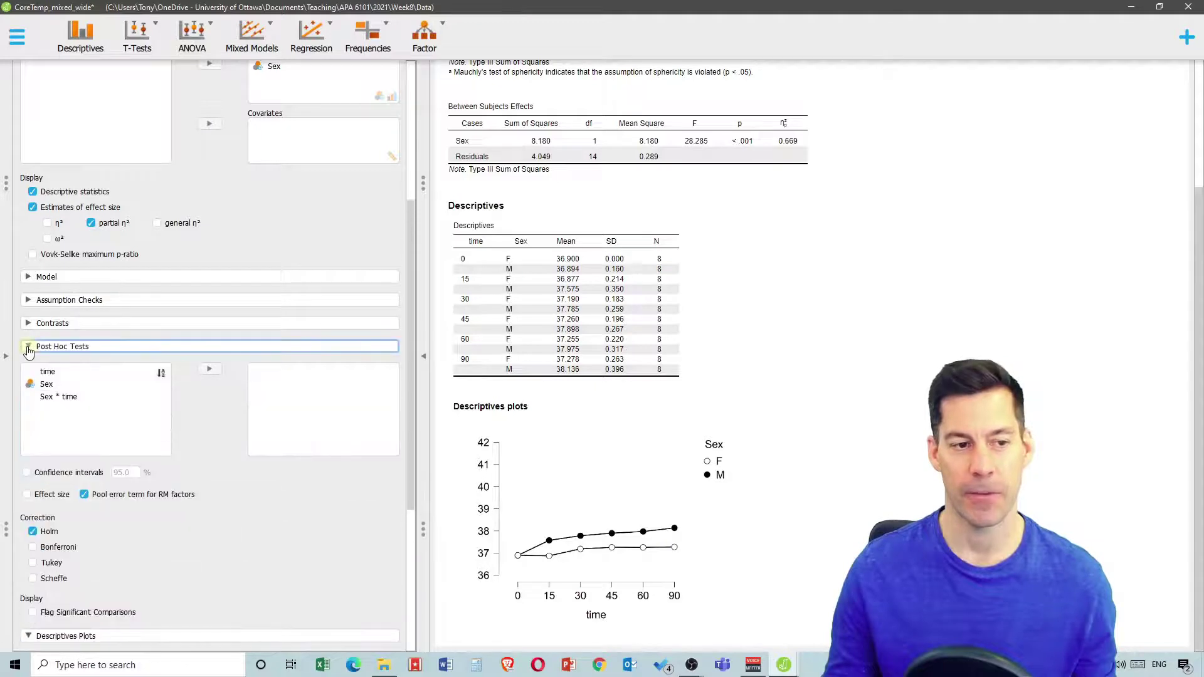
click(54, 373)
click(56, 385)
click(54, 396)
click(53, 372)
ctrl+click(54, 398)
click(54, 401)
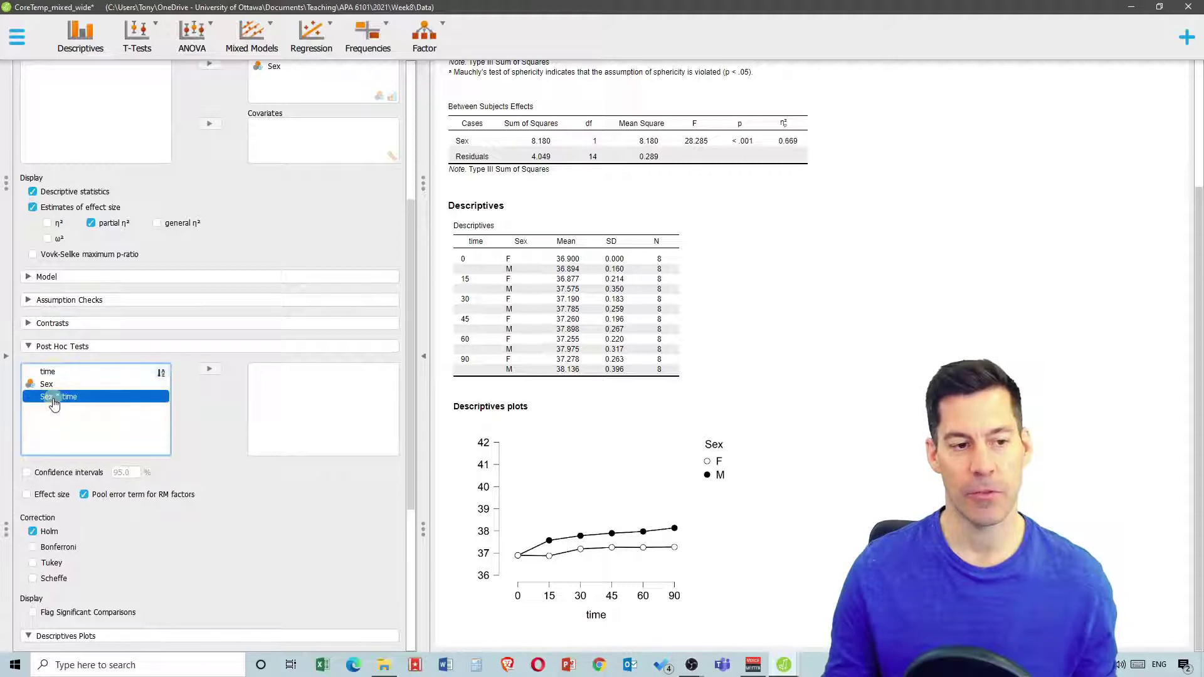
click(55, 372)
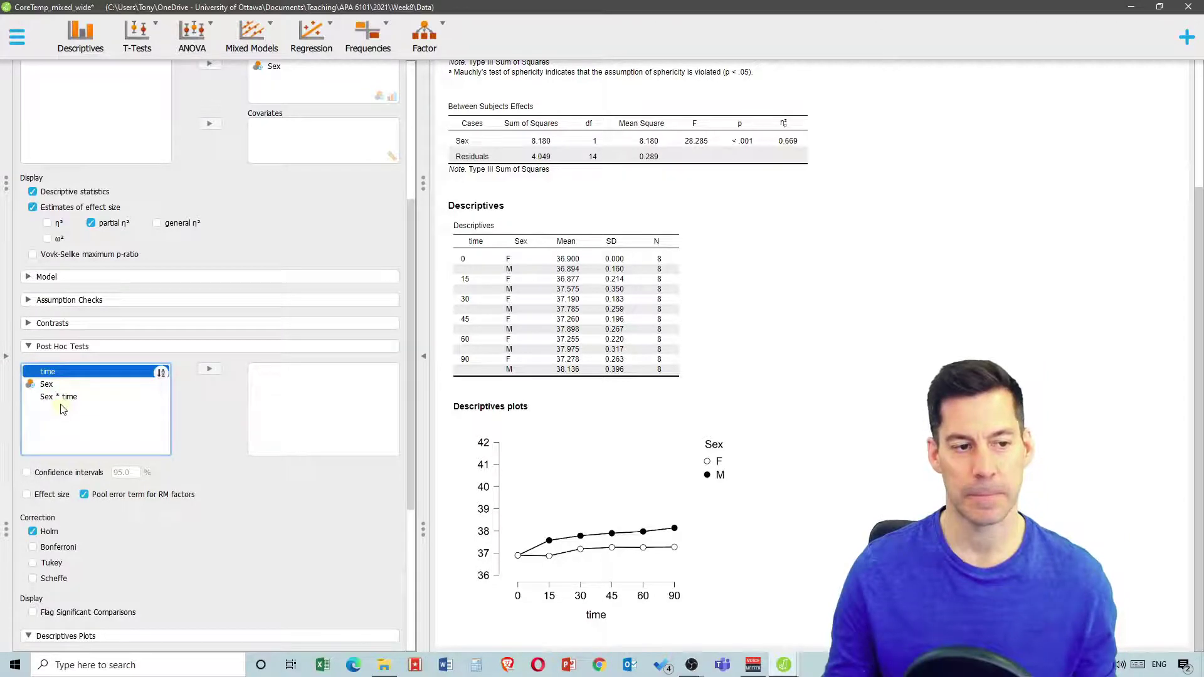
shift+click(60, 398)
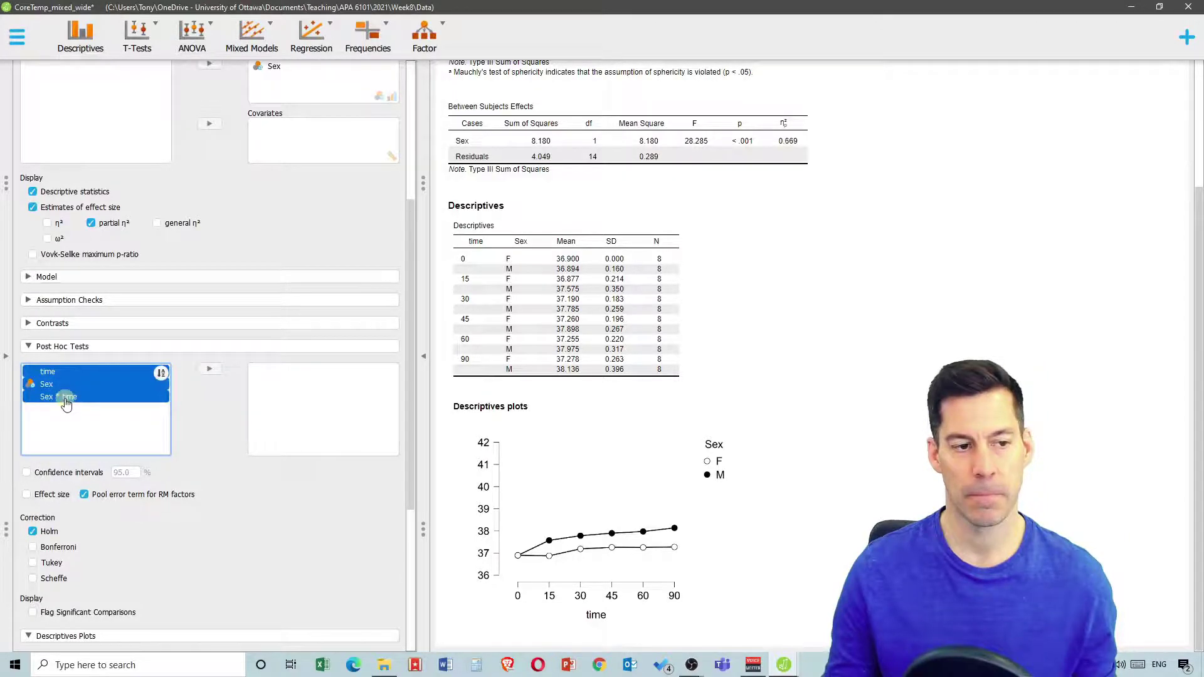
click(207, 371)
Add the Bonferroni correction alongside Holm and review the post hoc comparison tables
scroll(269, 388, down, 3)
scroll(269, 385, down, 2)
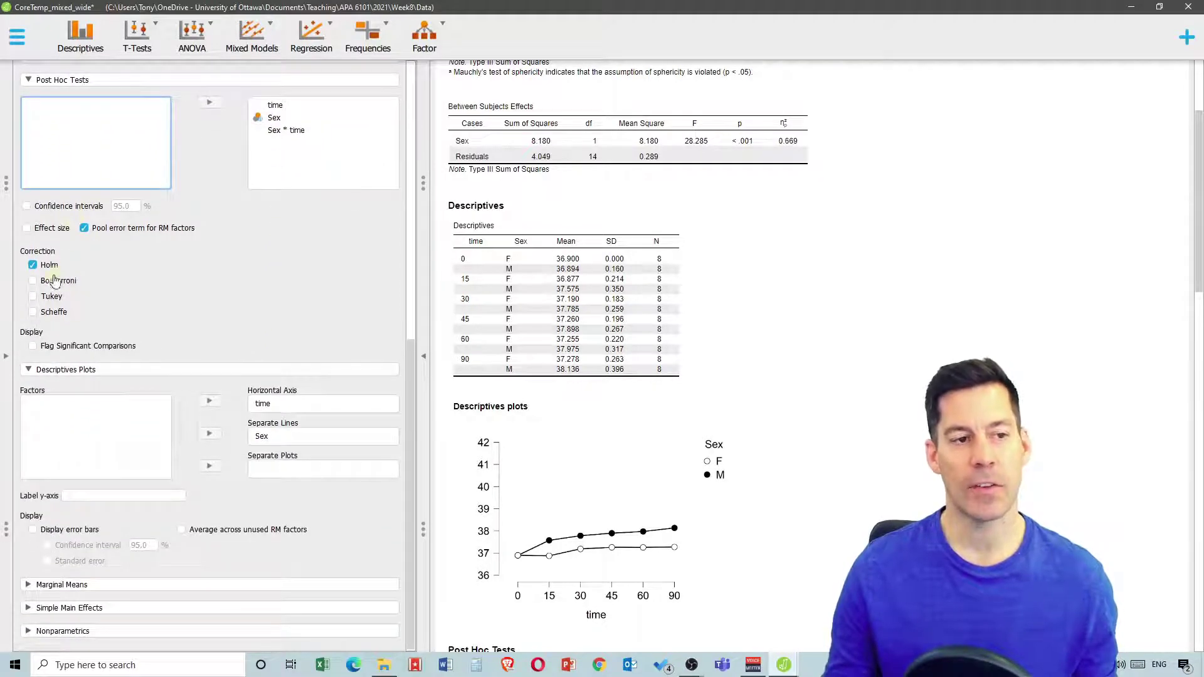
click(34, 281)
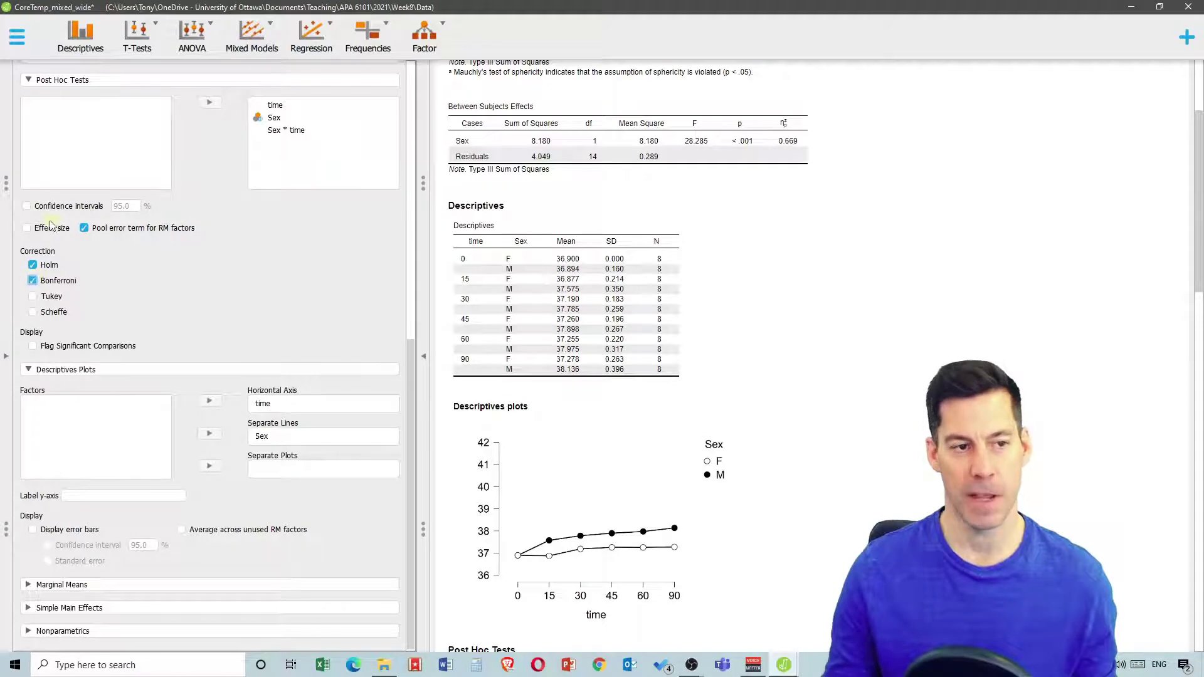
scroll(583, 339, down, 10)
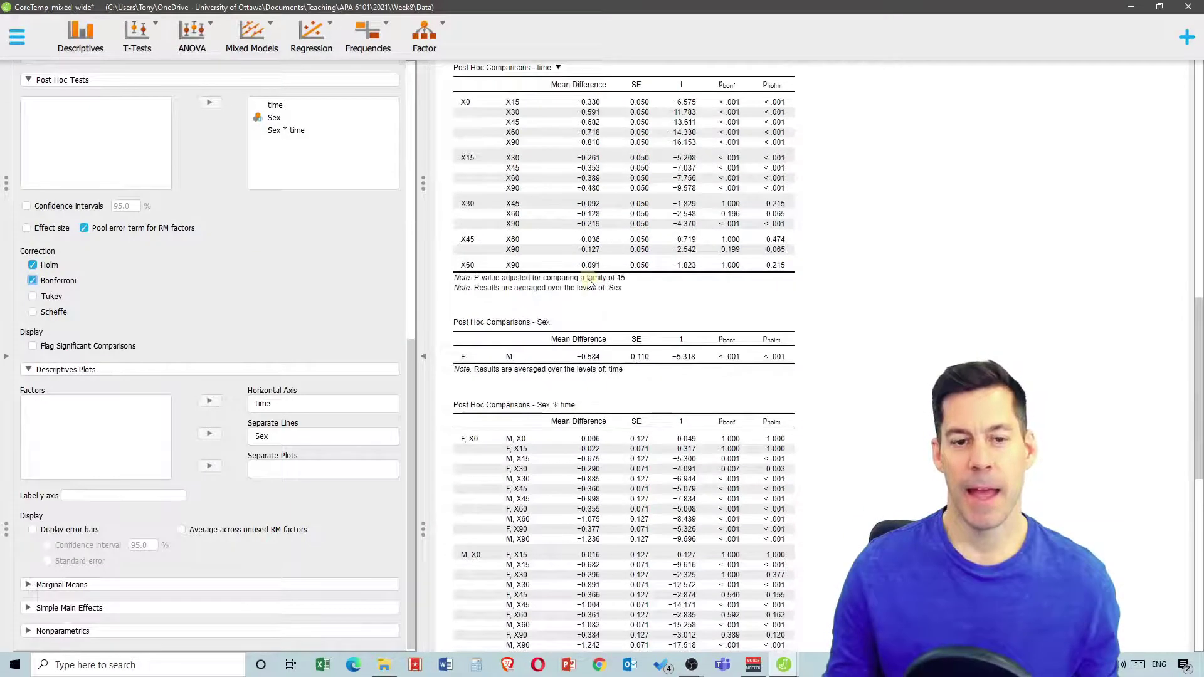
scroll(565, 288, up, 1)
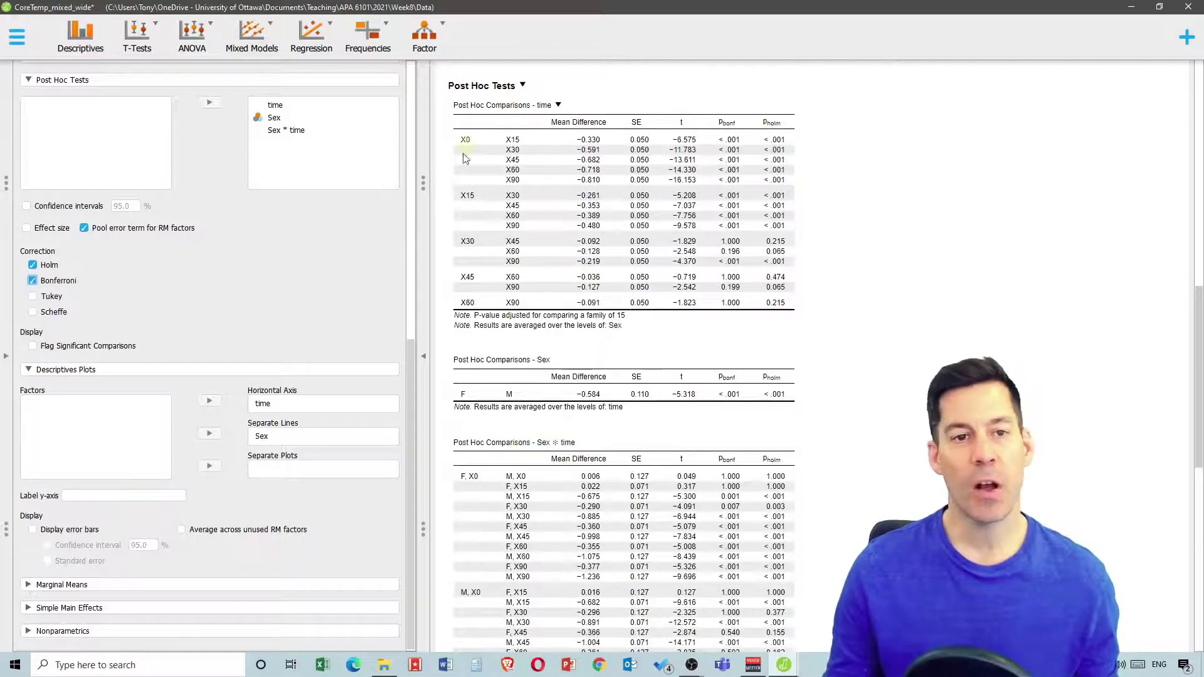
Examine the post hoc comparisons for Sex and the Sex by time interaction, comparing the Bonferroni and Holm p-values
scroll(689, 294, down, 3)
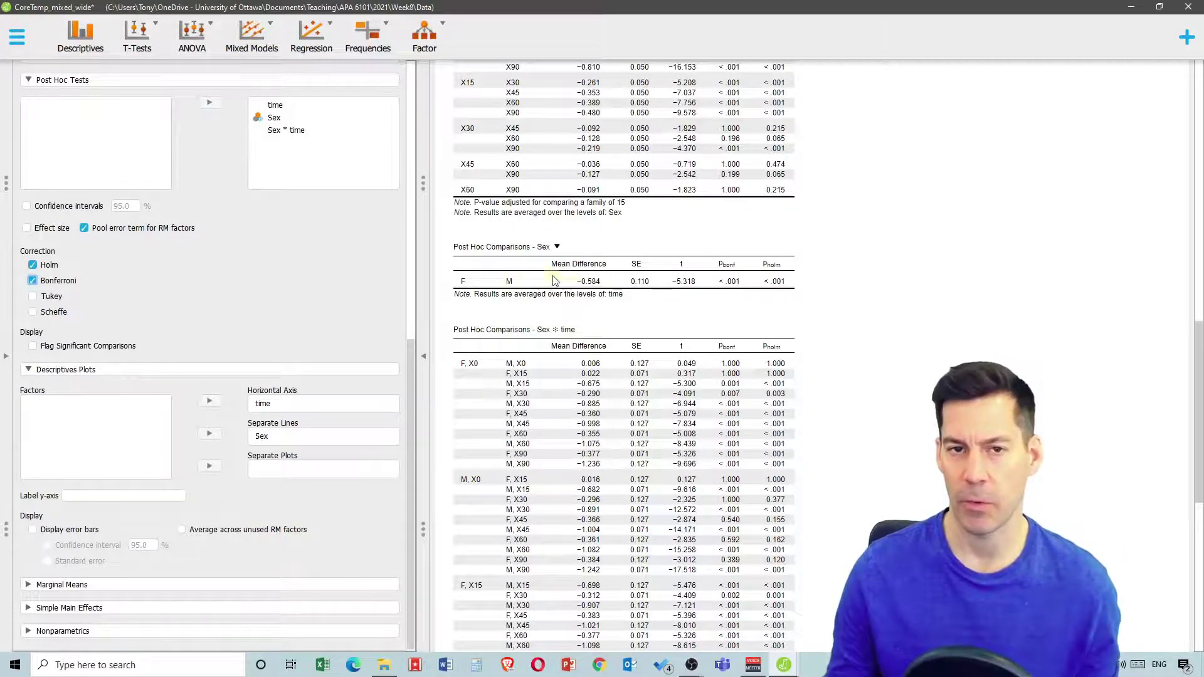
scroll(565, 284, down, 5)
scroll(646, 201, down, 1)
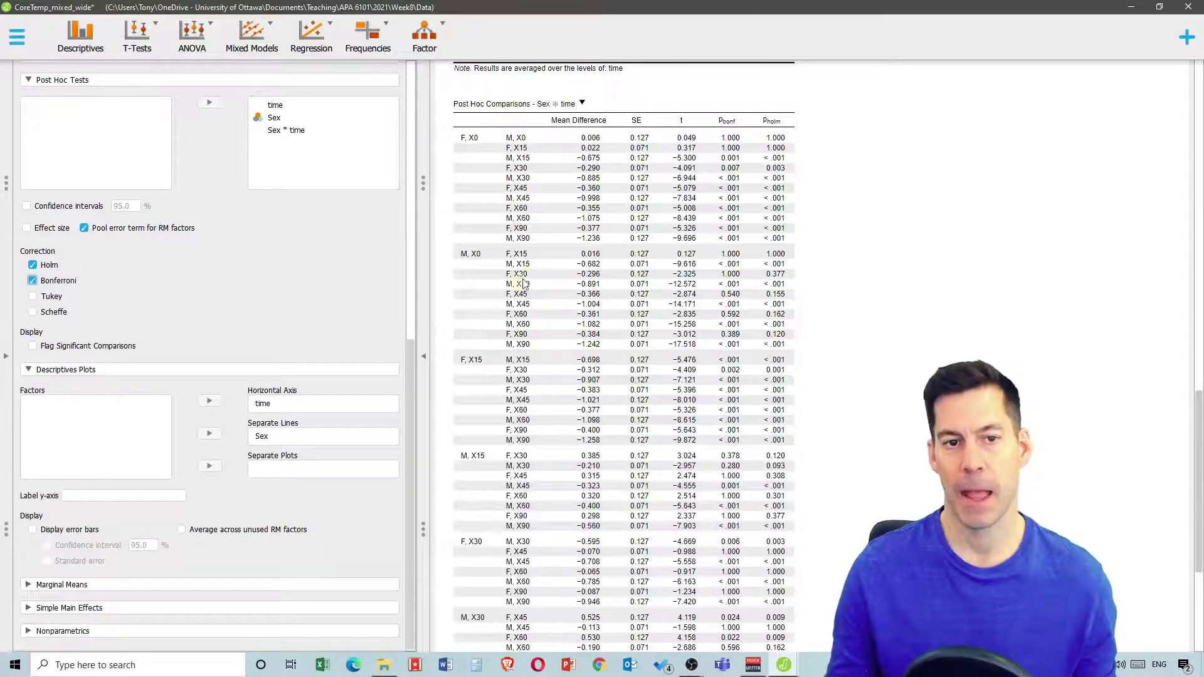
scroll(520, 287, down, 3)
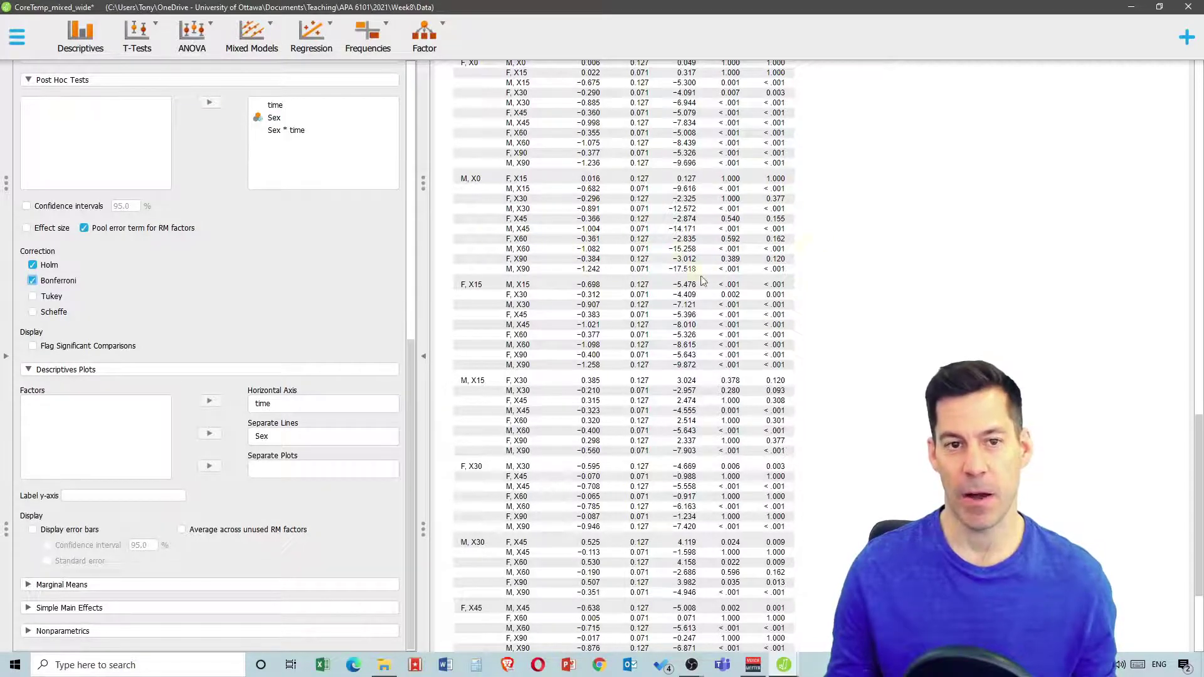
scroll(678, 250, up, 2)
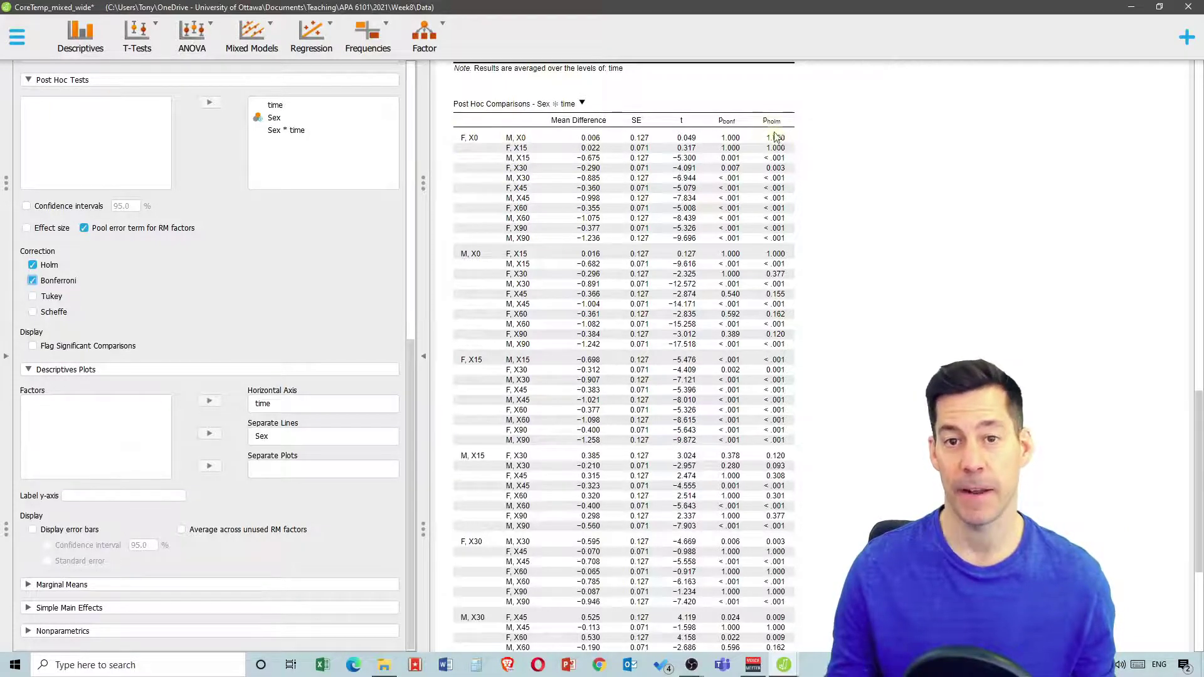
scroll(752, 149, down, 3)
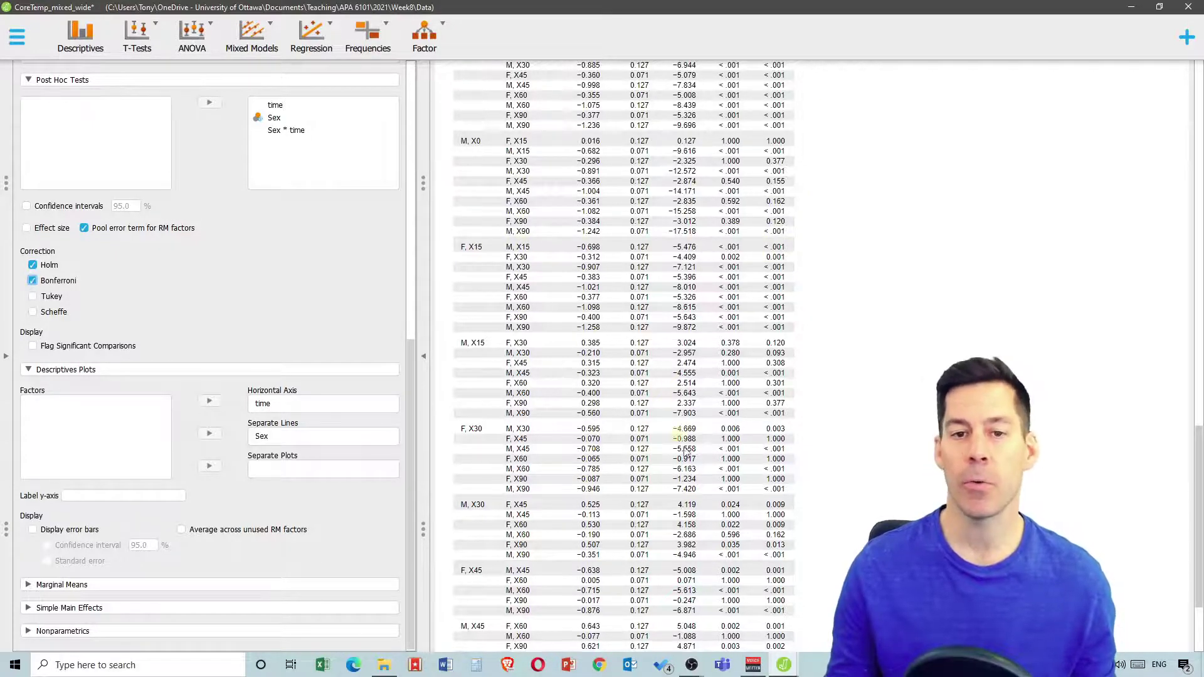
scroll(753, 216, up, 4)
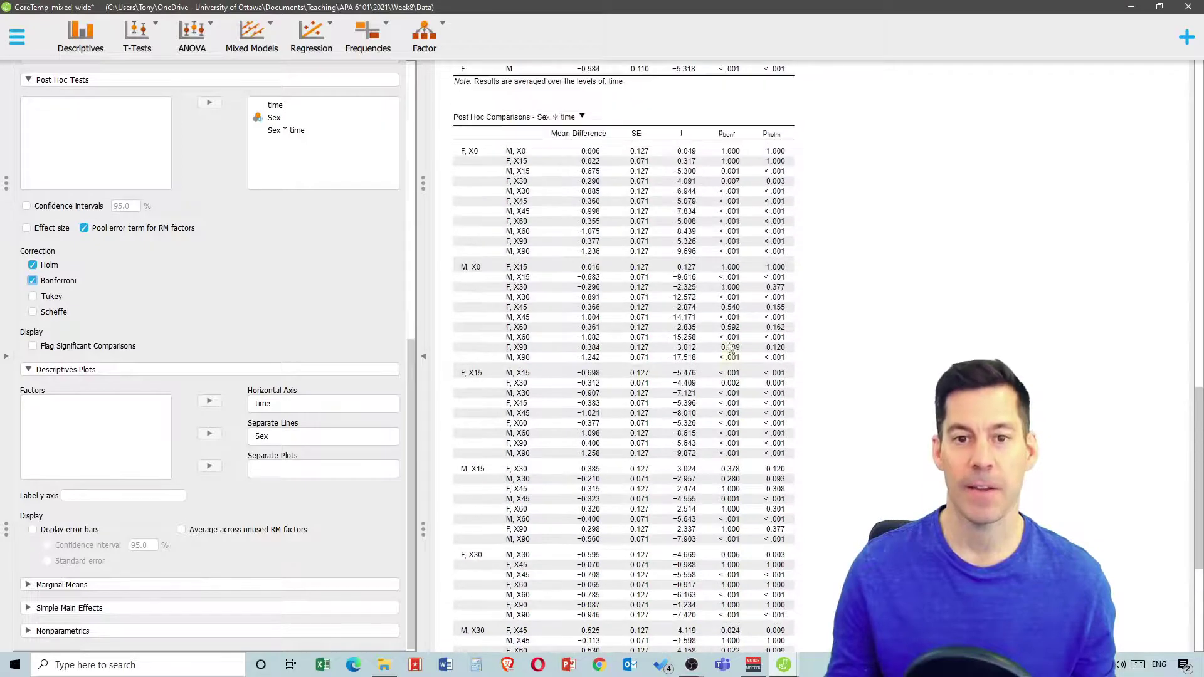